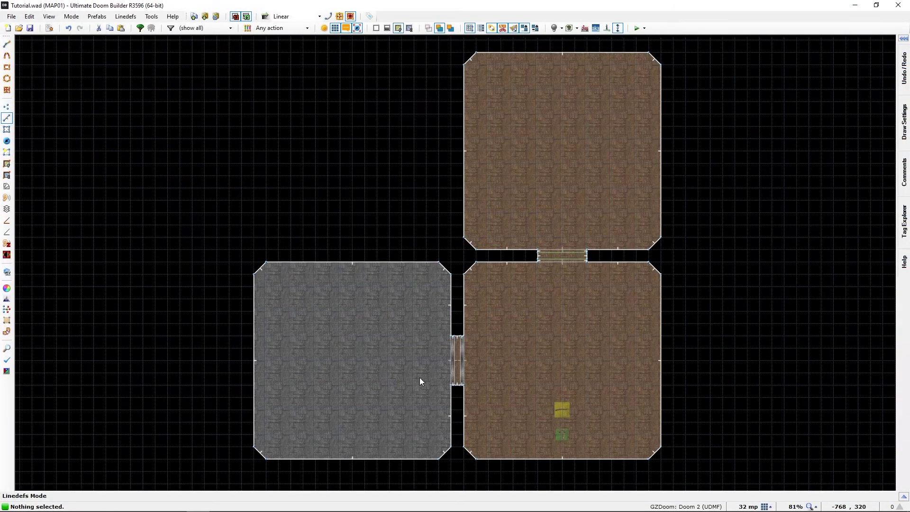
Inspect the trim around the doorway between the brown and grey rooms in the 3D view
{"action": "middle_click_drag", "start_coordinate": [419, 378], "coordinate": [394, 308]}
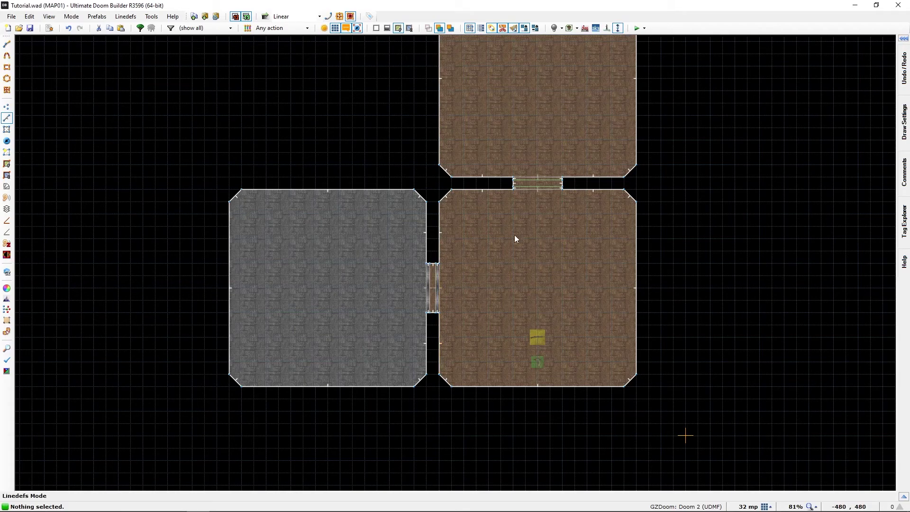
{"action": "key", "text": "w"}
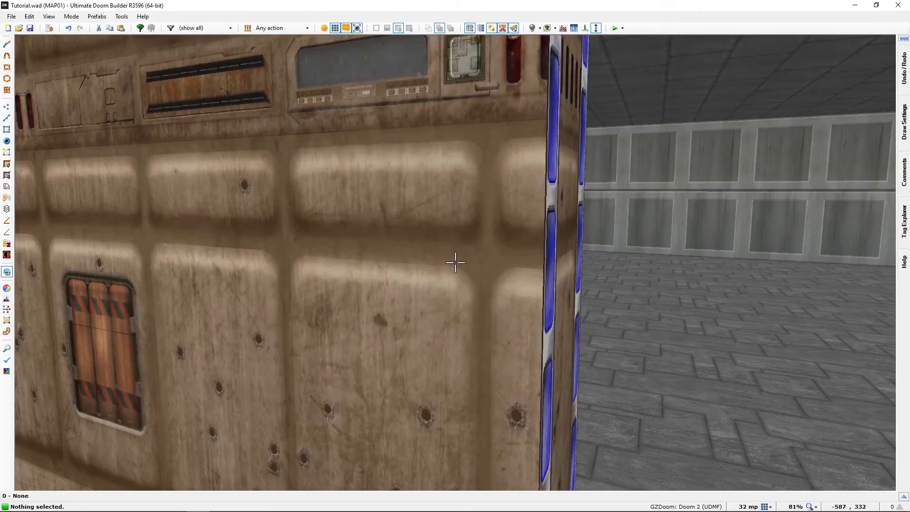
{"action": "key", "text": "d"}
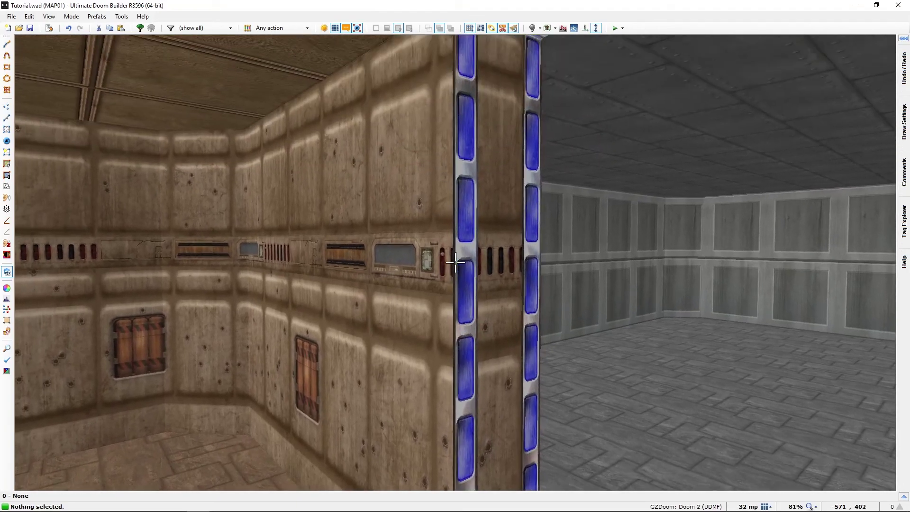
{"action": "mouse_move", "coordinate": [455, 262]}
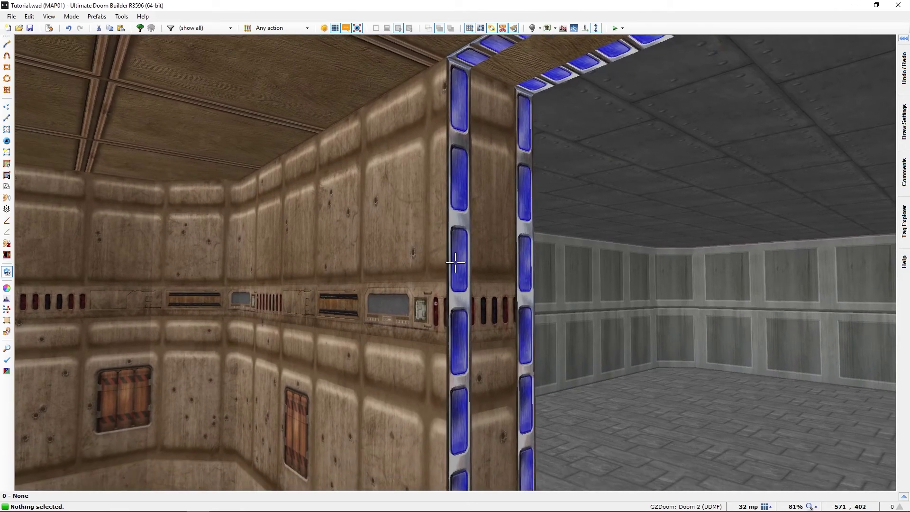
{"action": "key", "text": "d"}
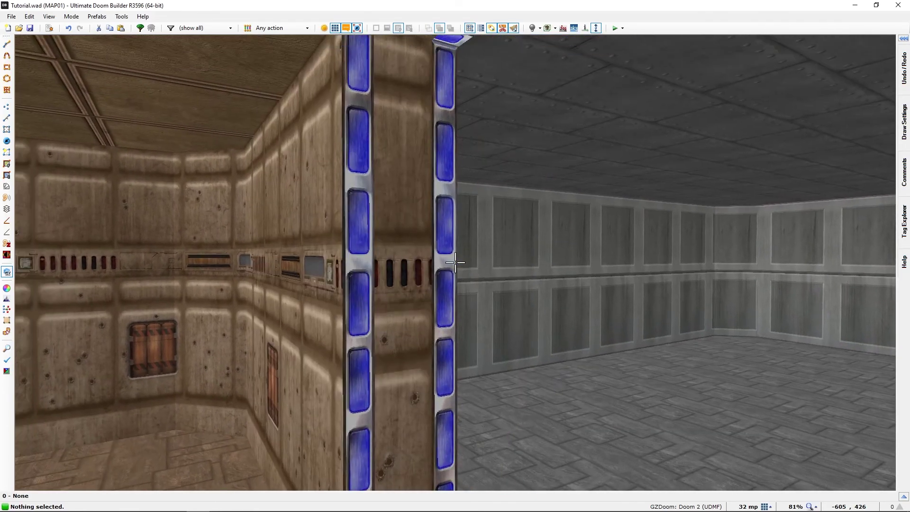
{"action": "key", "text": "a"}
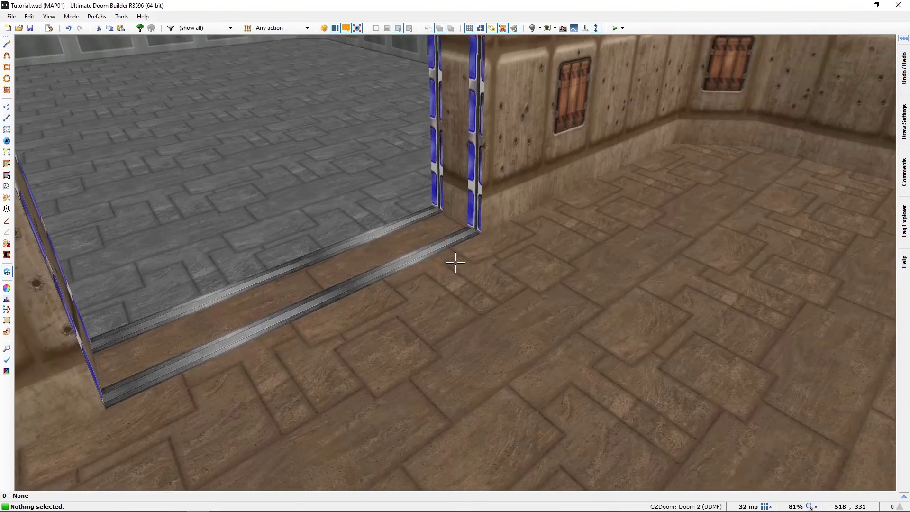
{"action": "key", "text": "d"}
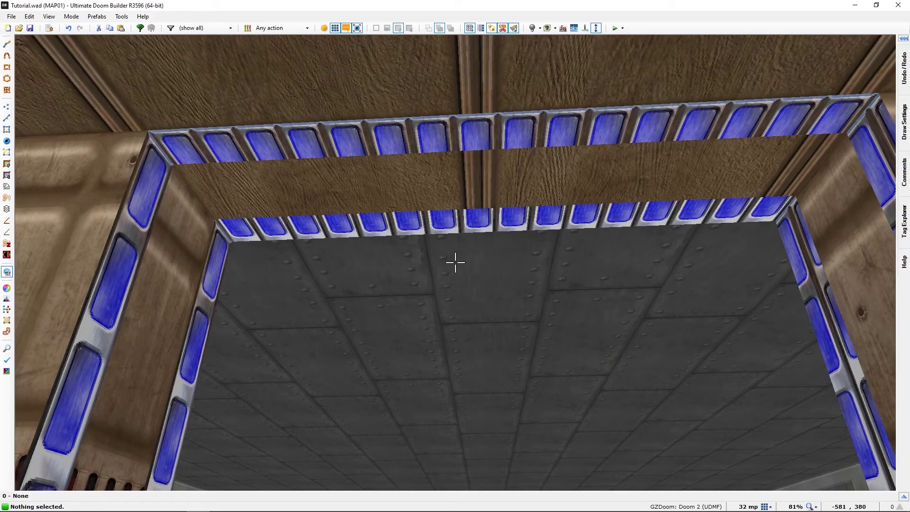
Select both DOORBLU ceiling strips above the doorway and set their ceiling texture rotation to 0
{"action": "key", "text": "h"}
{"action": "left_click", "coordinate": [455, 262]}
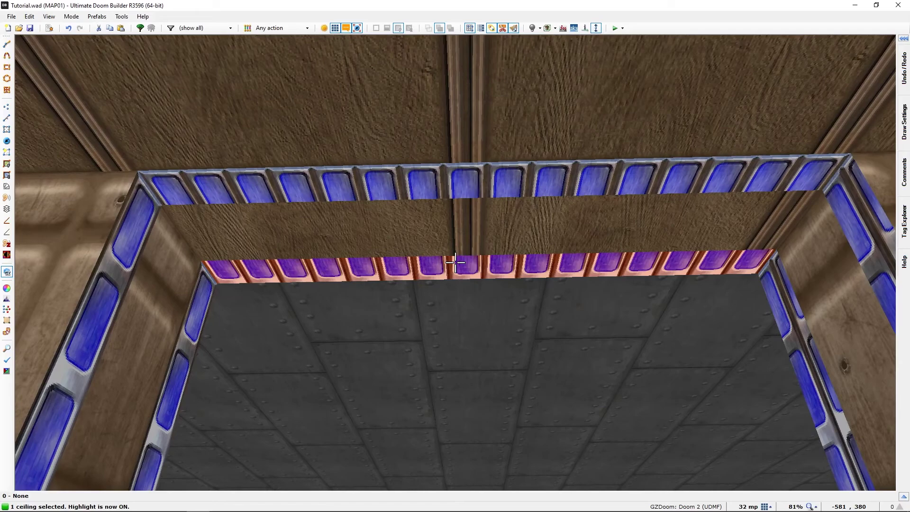
{"action": "left_click", "coordinate": [456, 262]}
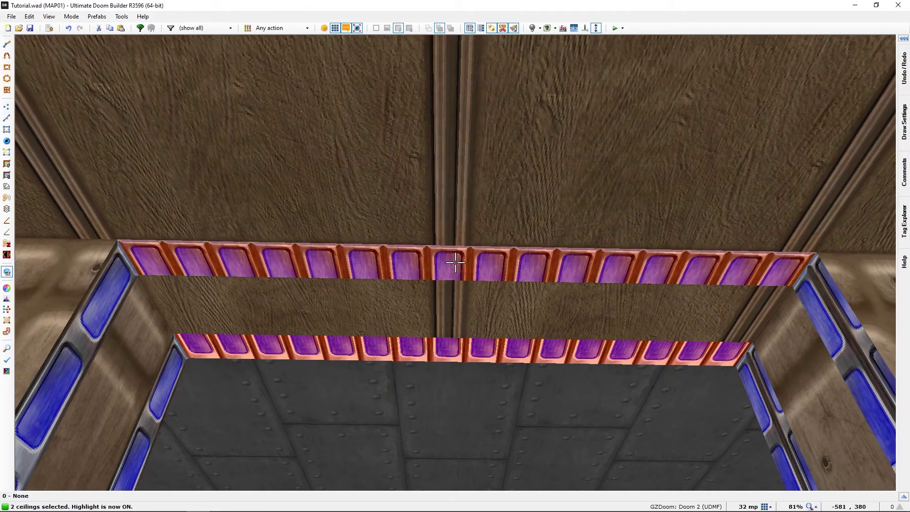
{"action": "mouse_move", "coordinate": [455, 262]}
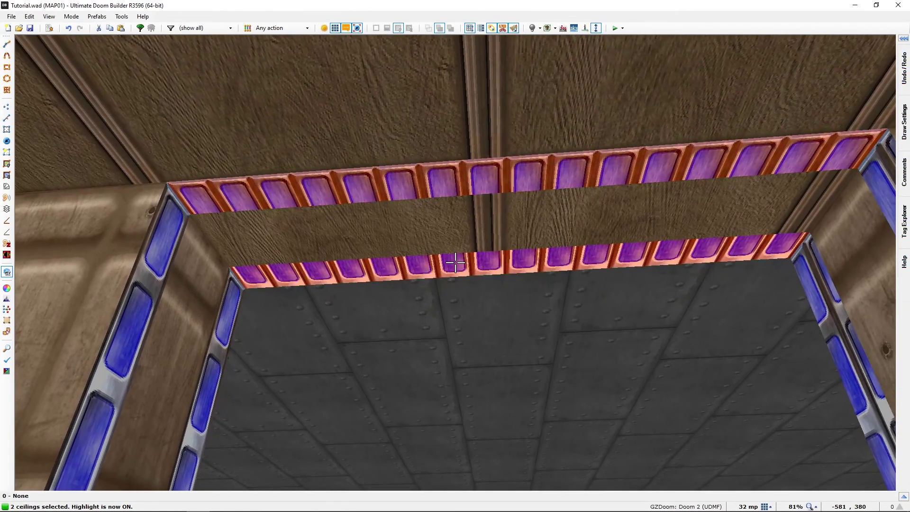
{"action": "key", "text": "h"}
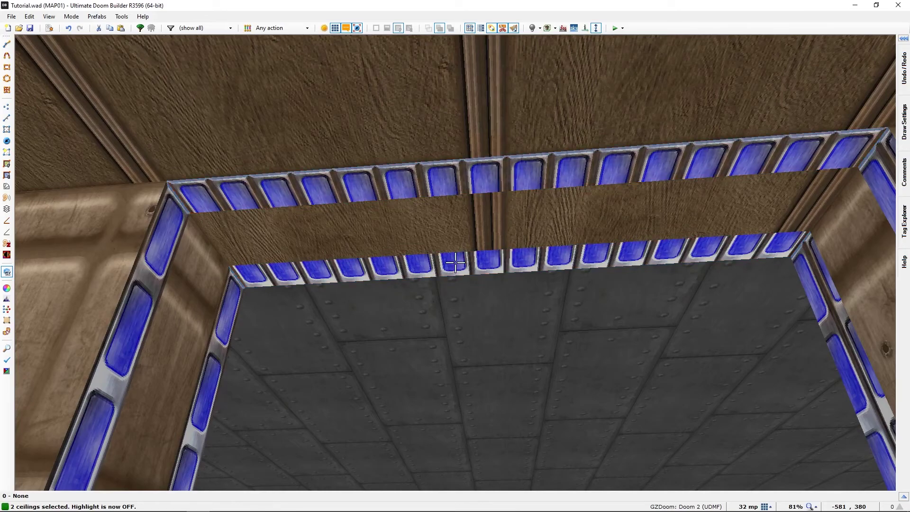
{"action": "right_click", "coordinate": [455, 262]}
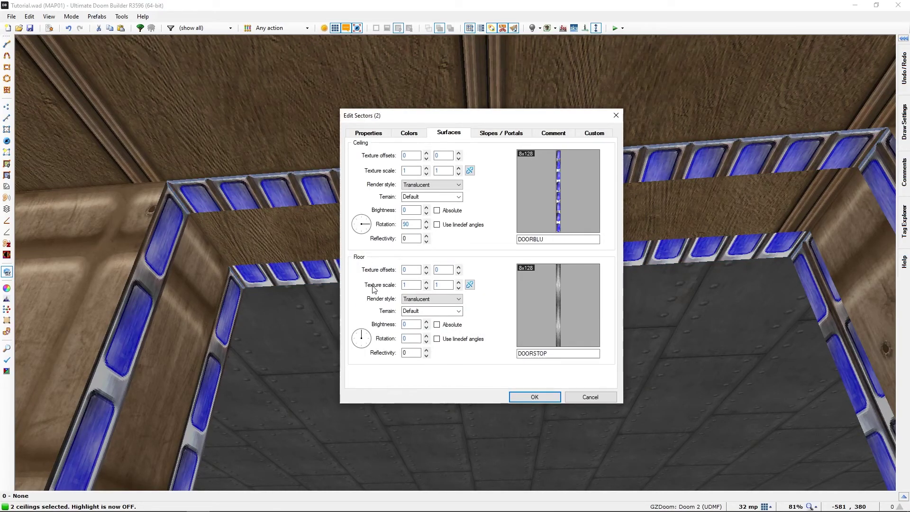
{"action": "left_click", "coordinate": [362, 220]}
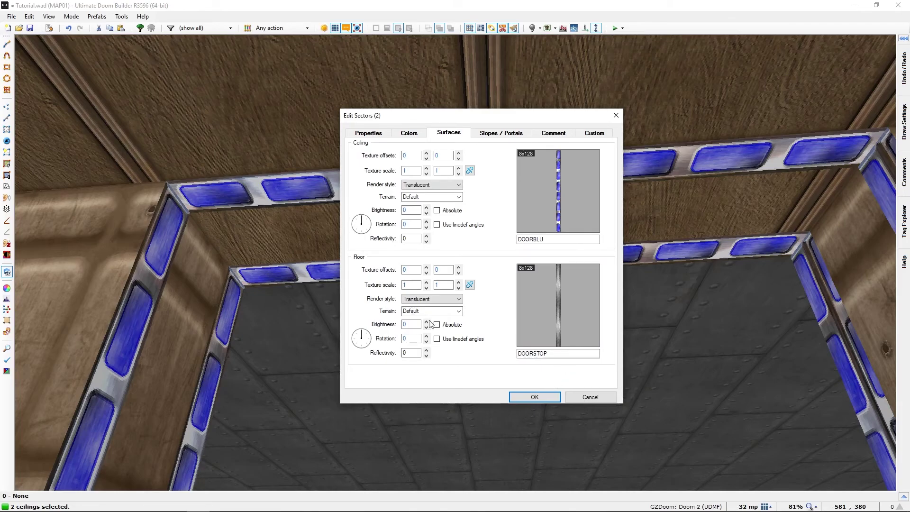
{"action": "left_click", "coordinate": [531, 396]}
Check the rotated ceiling strips and the blue side trim around the doorway
{"action": "key", "text": "w"}
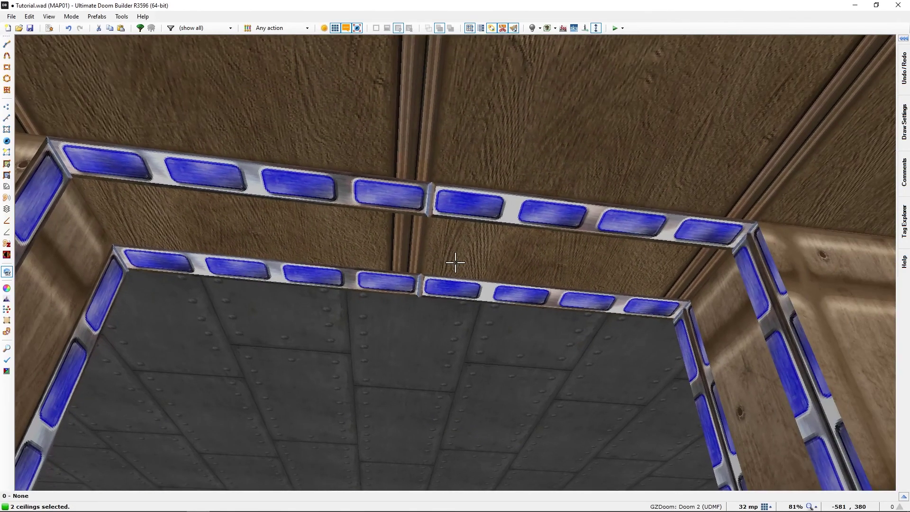
{"action": "key", "text": "w"}
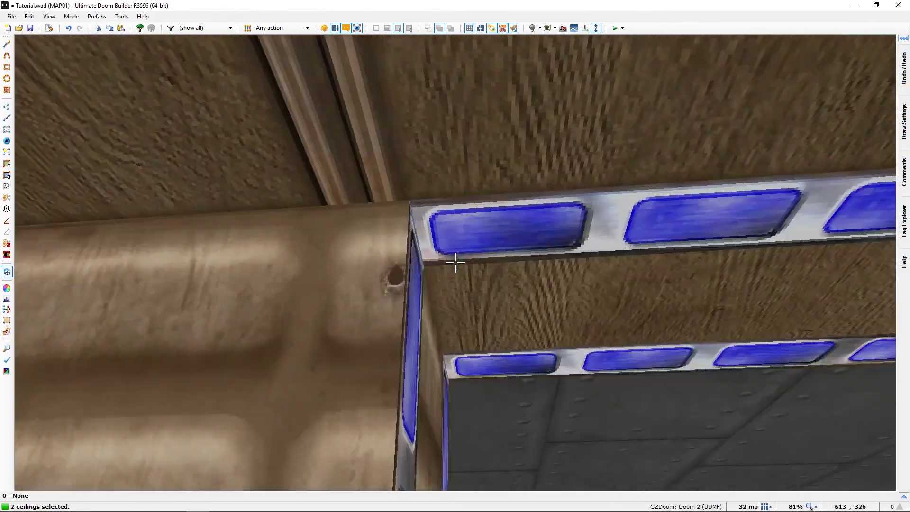
{"action": "key", "text": "s"}
{"action": "key", "text": "w"}
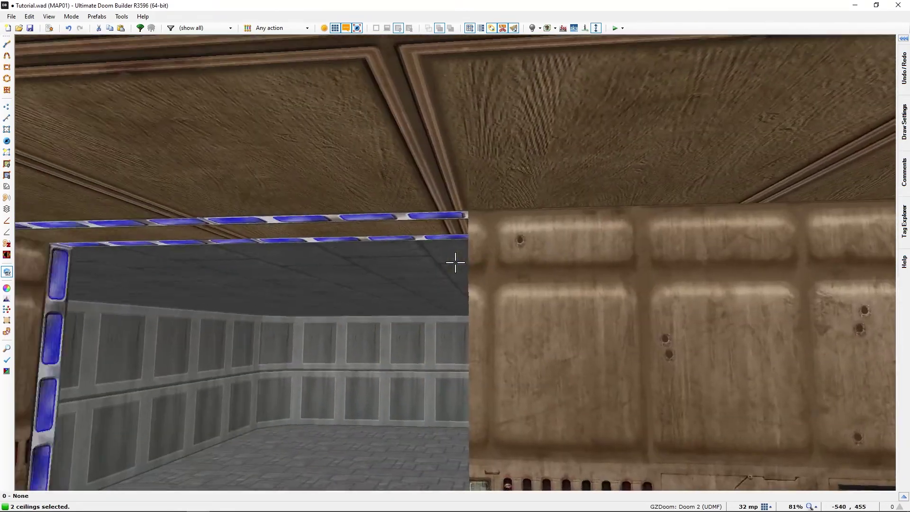
{"action": "key", "text": "s"}
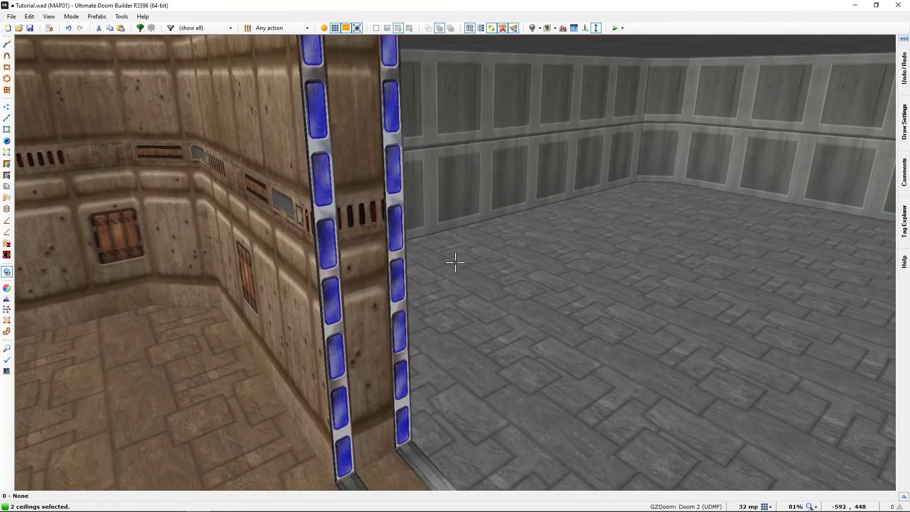
{"action": "key", "text": "s"}
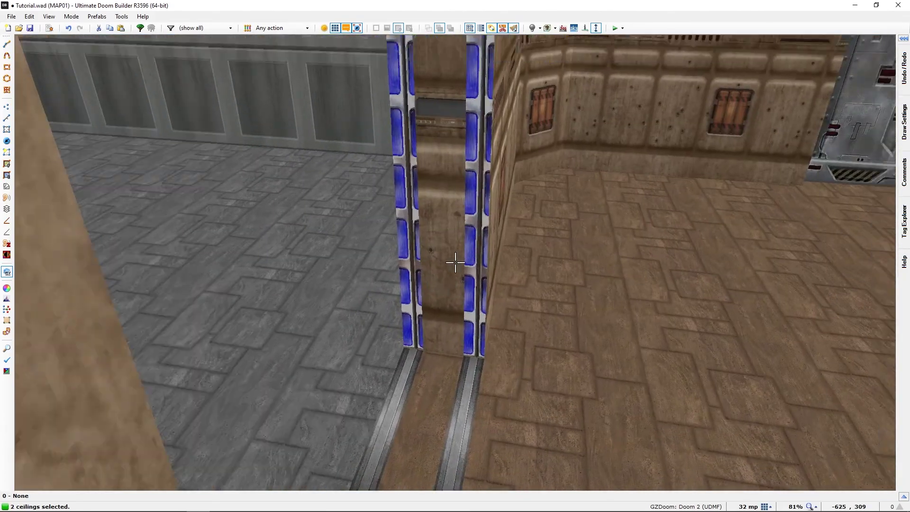
{"action": "key", "text": "w"}
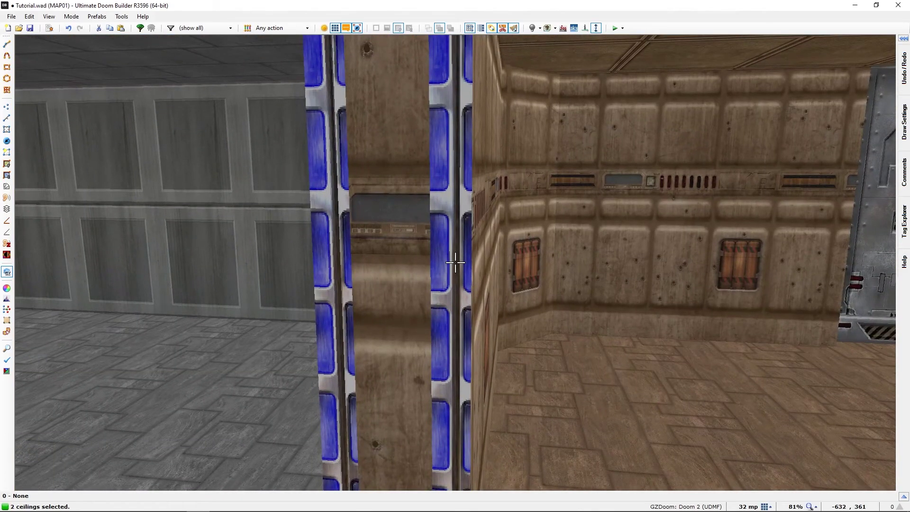
Add the two blue side trims of one doorway jamb to the selection and shift the horizontal texture offset to 0
{"action": "key", "text": "h"}
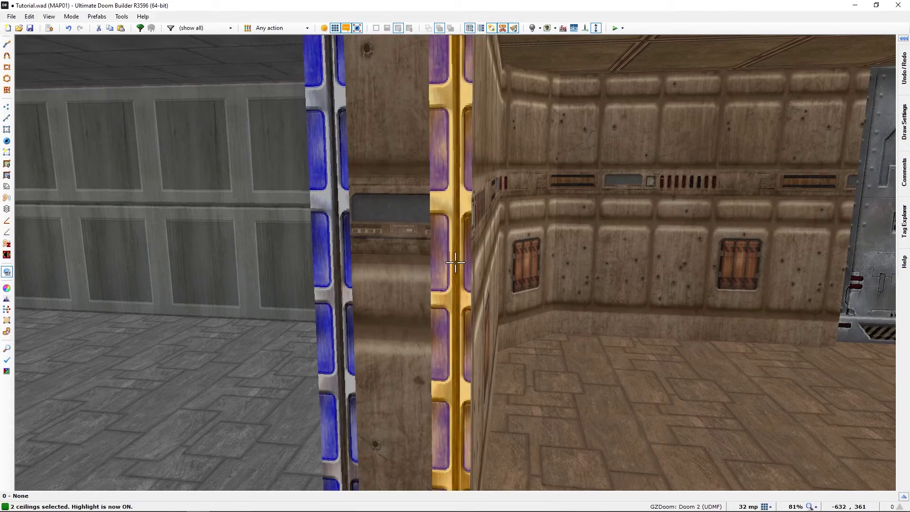
{"action": "left_click", "coordinate": [455, 262]}
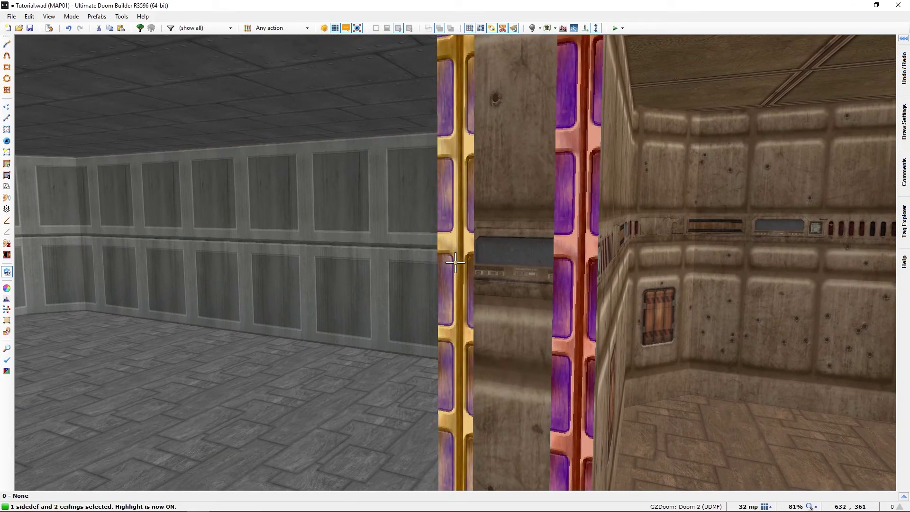
{"action": "left_click", "coordinate": [455, 262]}
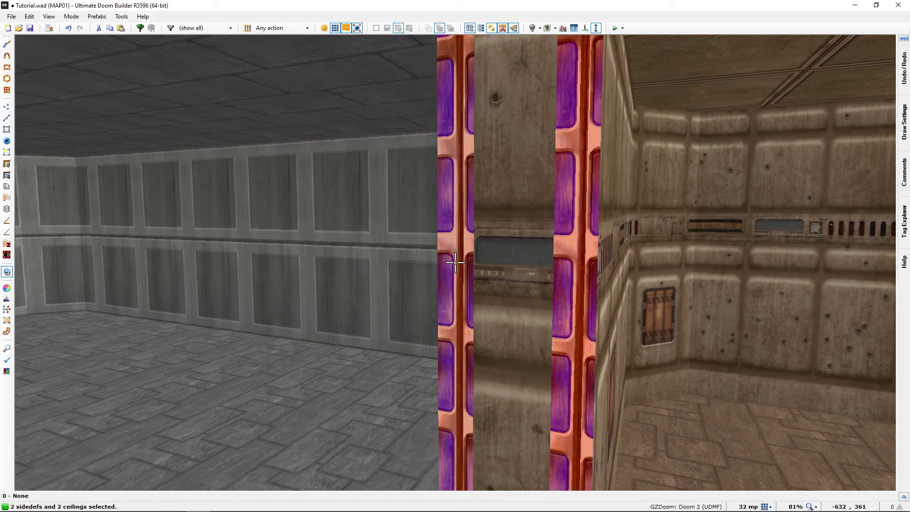
{"action": "key", "text": "h"}
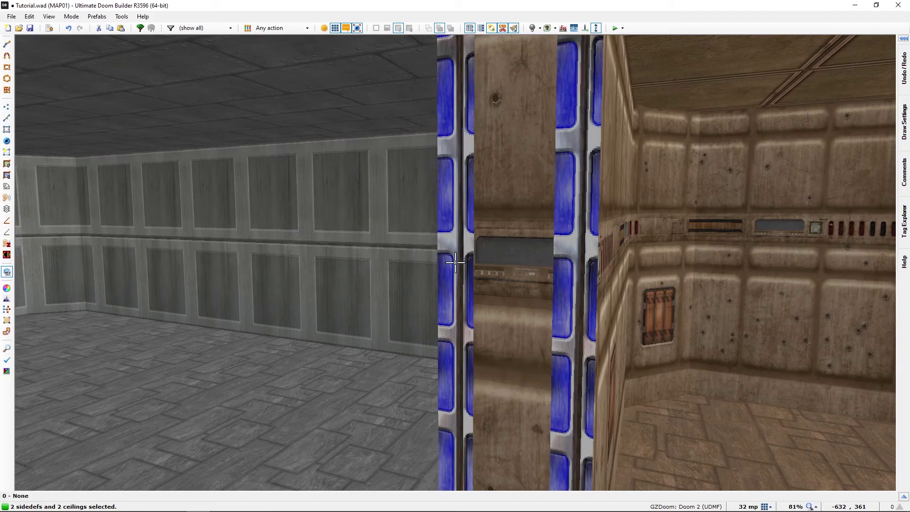
{"action": "key", "text": "Right"}
{"action": "key", "text": "Right"}
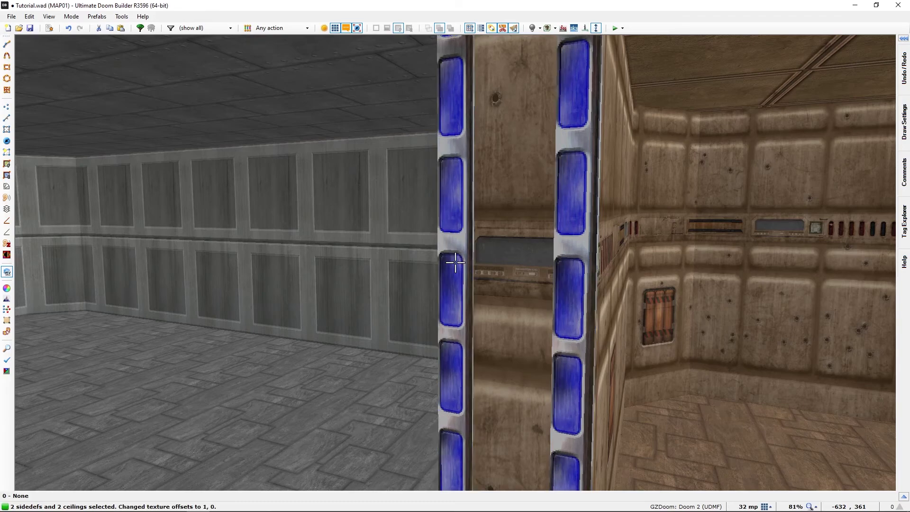
{"action": "key", "text": "Right"}
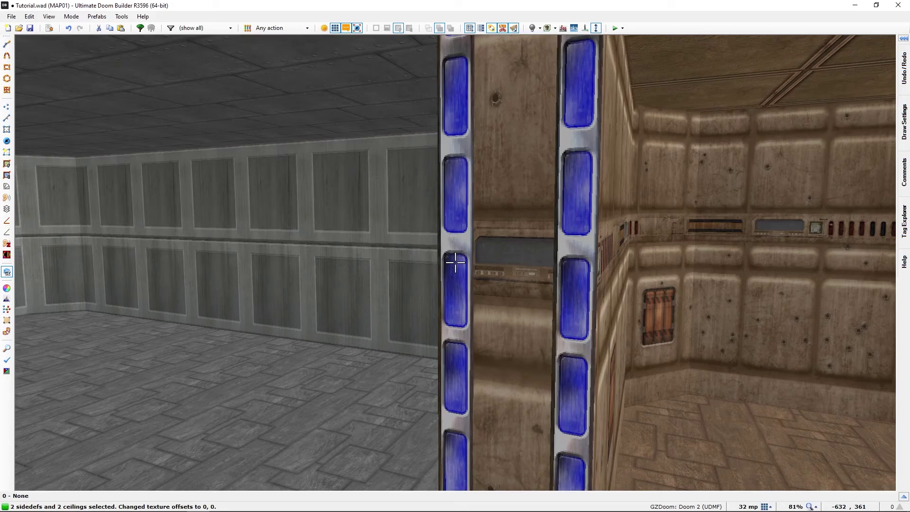
Compare a horizontal texture offset of 1 on the jamb trims, return it to 0, and clear the selection
{"action": "key", "text": "s"}
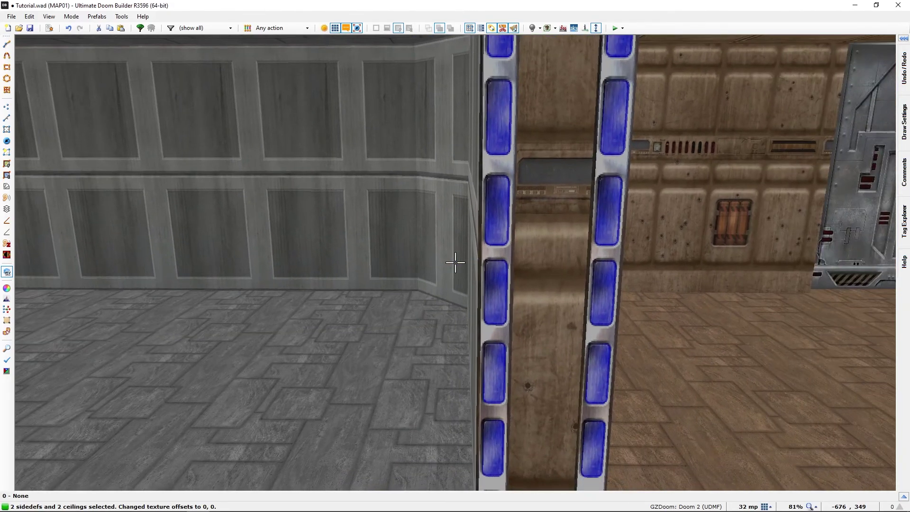
{"action": "key", "text": "w"}
{"action": "key", "text": "Left"}
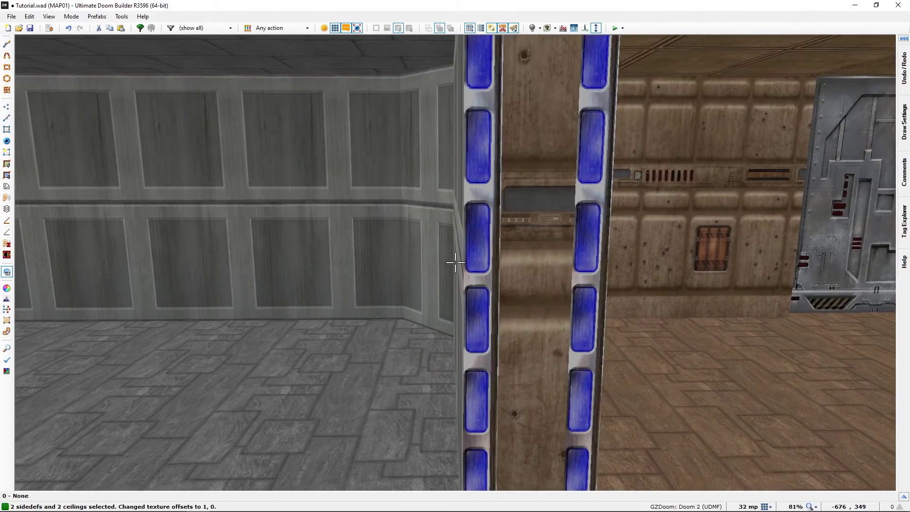
{"action": "key", "text": "Right"}
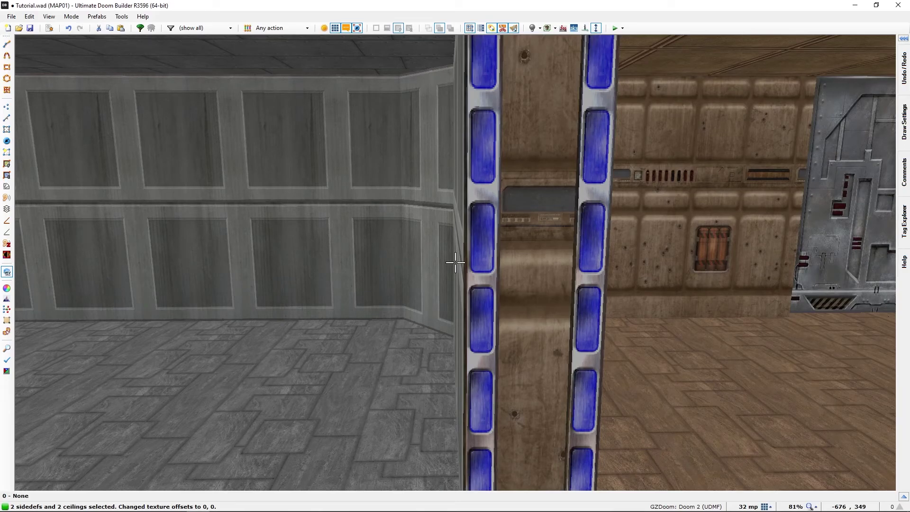
{"action": "key", "text": "c"}
{"action": "key", "text": "f"}
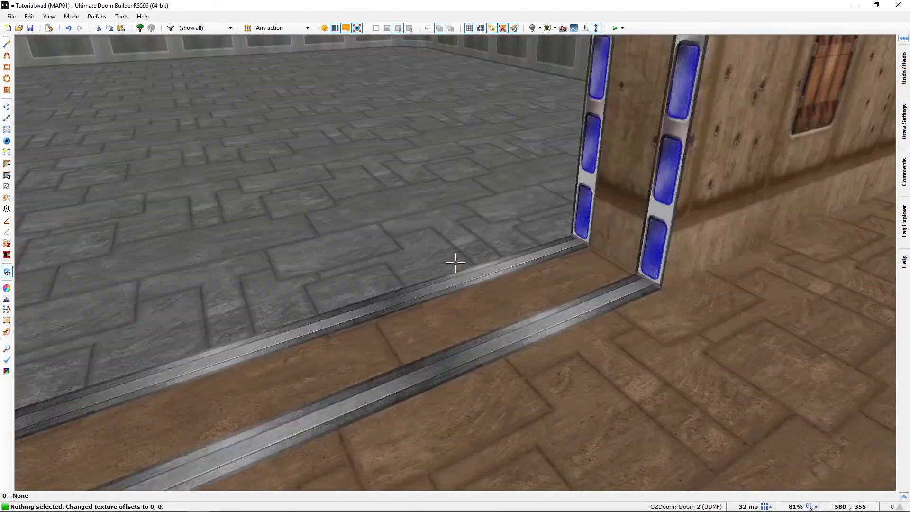
Select only the two ceiling strips above the doorway and set their ceiling texture offsets to 0, 0
{"action": "mouse_move", "coordinate": [455, 262]}
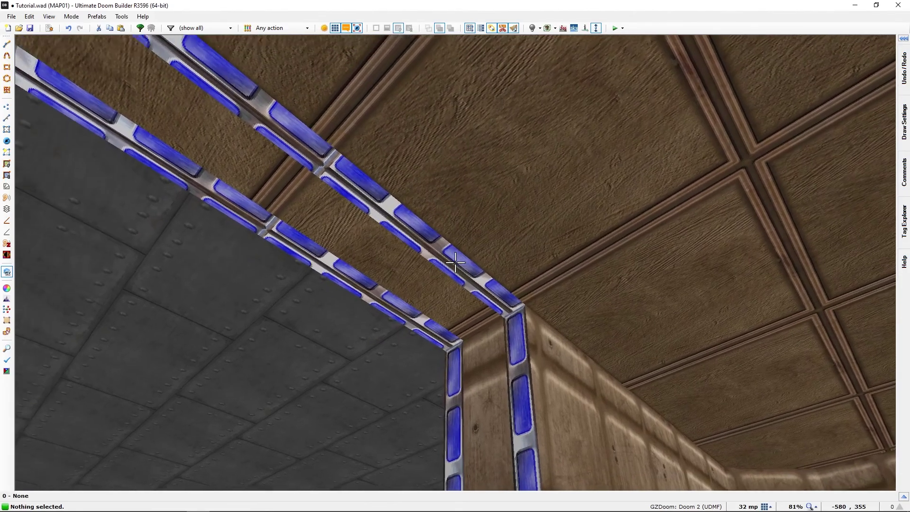
{"action": "left_click", "coordinate": [455, 262]}
{"action": "key", "text": "s"}
{"action": "left_click", "coordinate": [455, 262]}
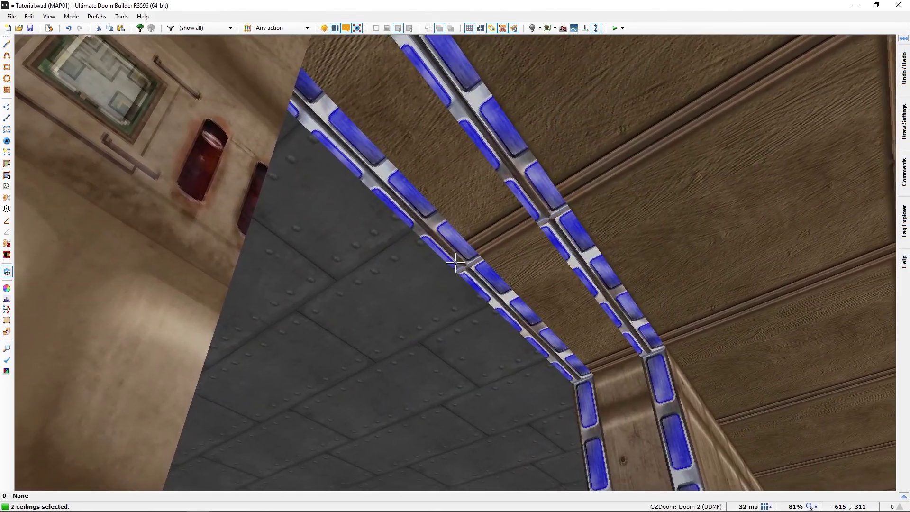
{"action": "key", "text": "r"}
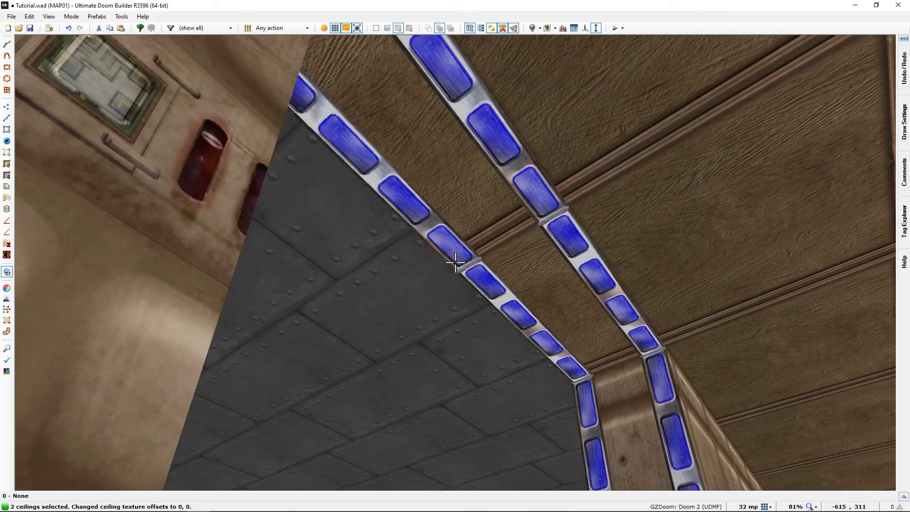
{"action": "key", "text": "e"}
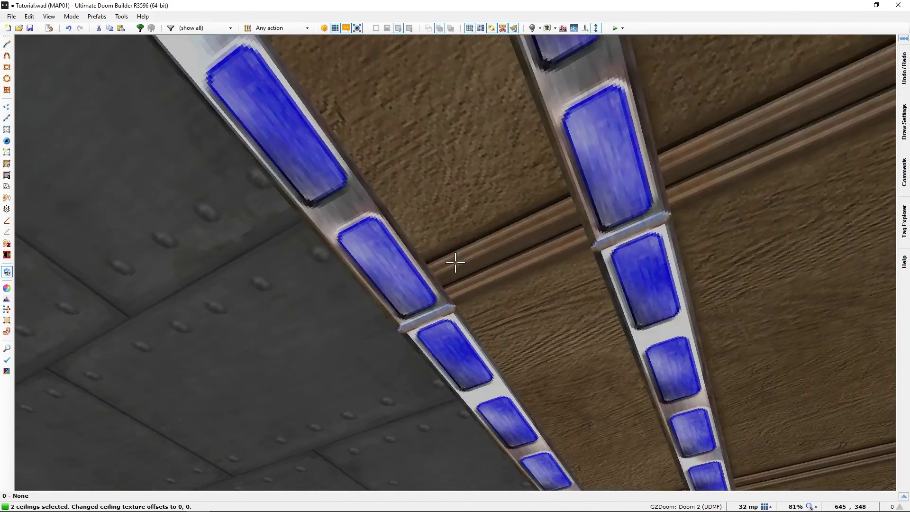
{"action": "key", "text": "e"}
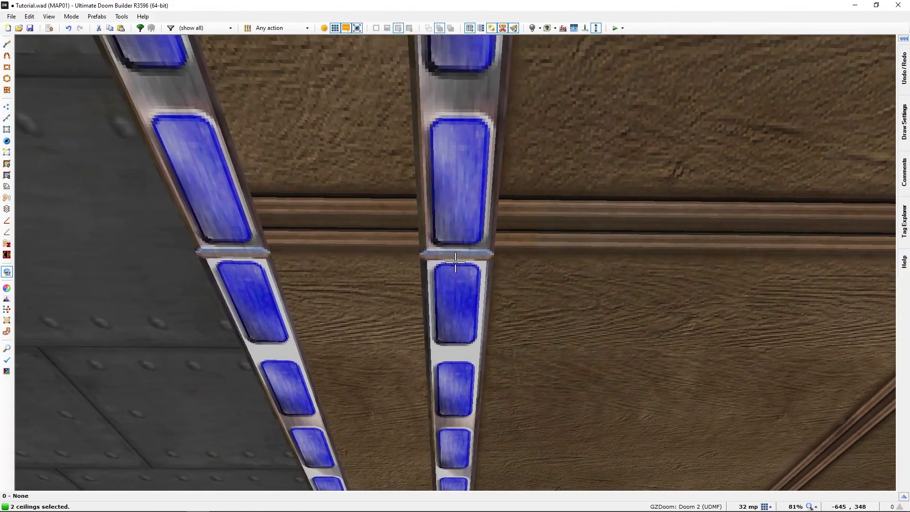
{"action": "key", "text": "w"}
{"action": "key", "text": "s"}
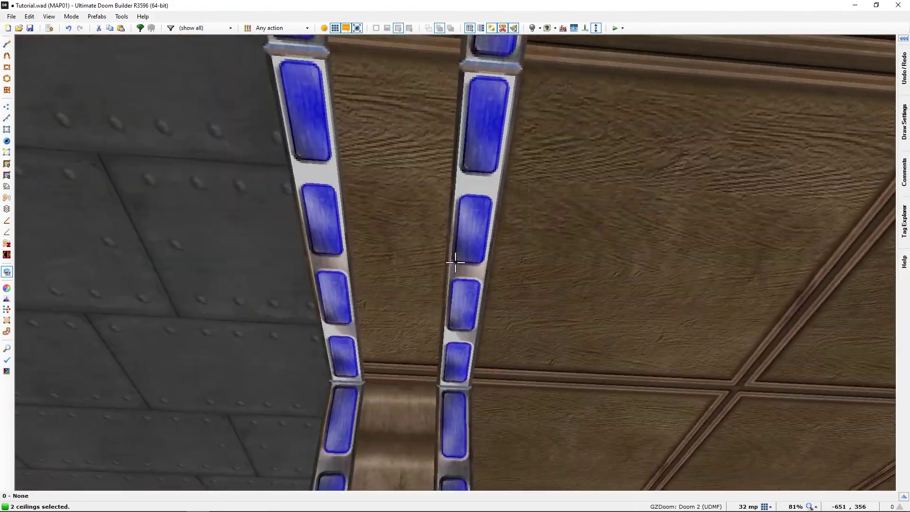
Shift the two selected ceiling strips' texture offsets to 0, 64 so no blue panel is cut off, and clear the selection
{"action": "key", "text": "Down"}
{"action": "key", "text": "Down"}
{"action": "key", "text": "Down"}
{"action": "key", "text": "Down"}
{"action": "key", "text": "Down"}
{"action": "key", "text": "Down"}
{"action": "key", "text": "Down"}
{"action": "key", "text": "Down"}
{"action": "key", "text": "Down"}
{"action": "key", "text": "Down"}
{"action": "key", "text": "Down"}
{"action": "key", "text": "Down"}
{"action": "key", "text": "Down"}
{"action": "key", "text": "Down"}
{"action": "key", "text": "Down"}
{"action": "key", "text": "Down"}
{"action": "key", "text": "Down"}
{"action": "key", "text": "Down"}
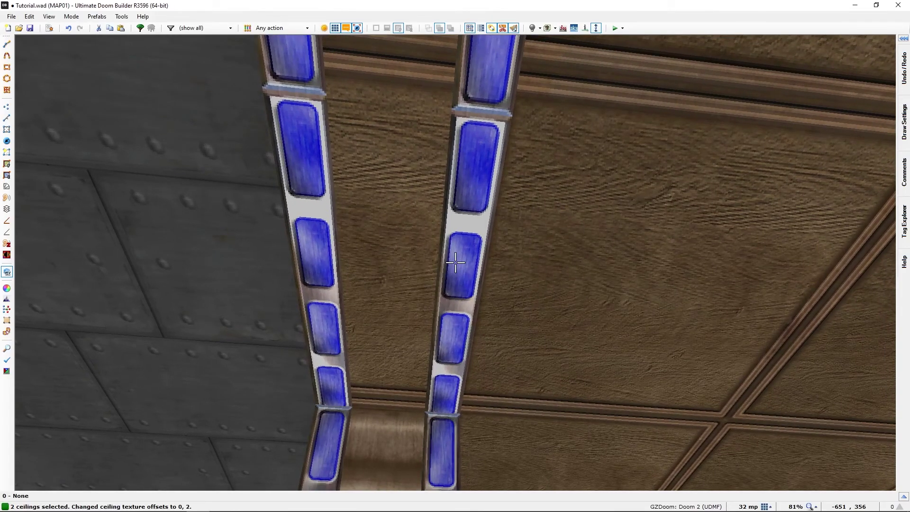
{"action": "key", "text": "Down"}
{"action": "key", "text": "Down"}
{"action": "key", "text": "Down"}
{"action": "key", "text": "Down"}
{"action": "key", "text": "Down"}
{"action": "key", "text": "Down"}
{"action": "key", "text": "Down"}
{"action": "key", "text": "Down"}
{"action": "key", "text": "Down"}
{"action": "key", "text": "Down"}
{"action": "key", "text": "Down"}
{"action": "key", "text": "Down"}
{"action": "key", "text": "Down"}
{"action": "key", "text": "Down"}
{"action": "key", "text": "Down"}
{"action": "key", "text": "Down"}
{"action": "key", "text": "Down"}
{"action": "key", "text": "Down"}
{"action": "key", "text": "Down"}
{"action": "key", "text": "Down"}
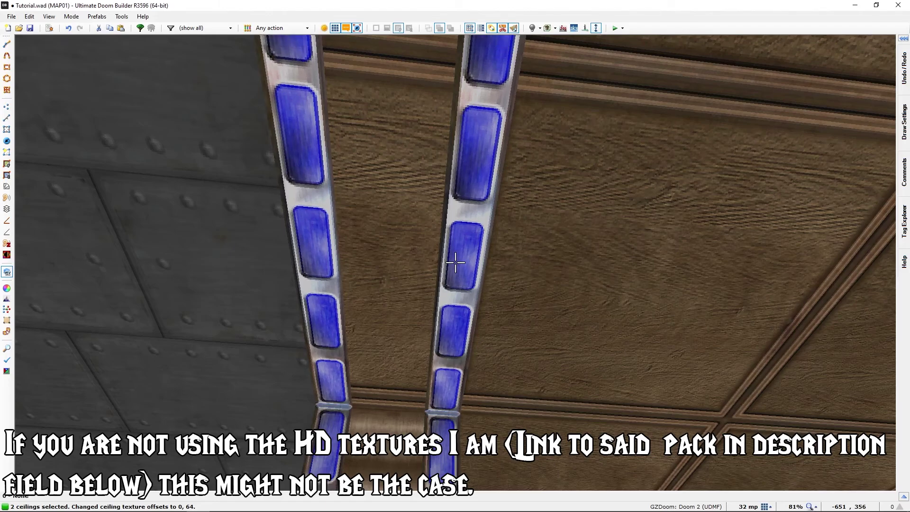
{"action": "key", "text": "Escape"}
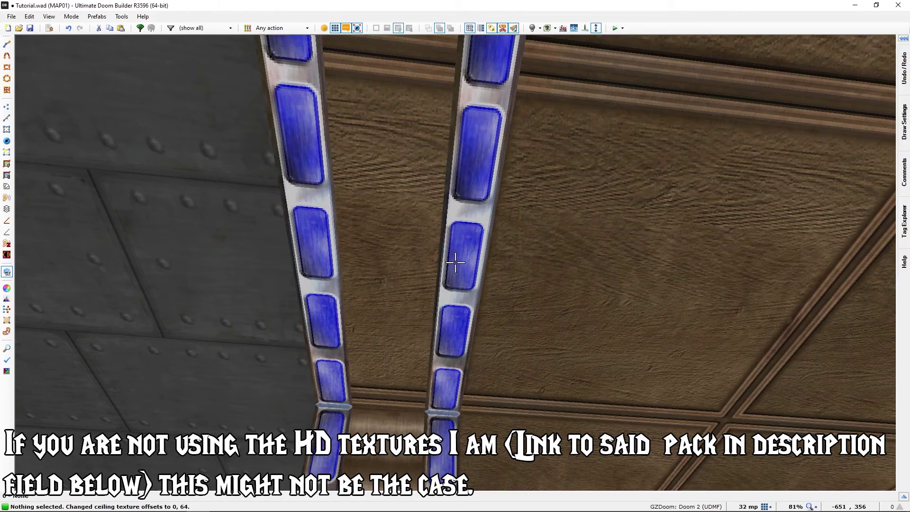
Check the blue trim on the jambs and the floor strips around the doorway
{"action": "key", "text": "d"}
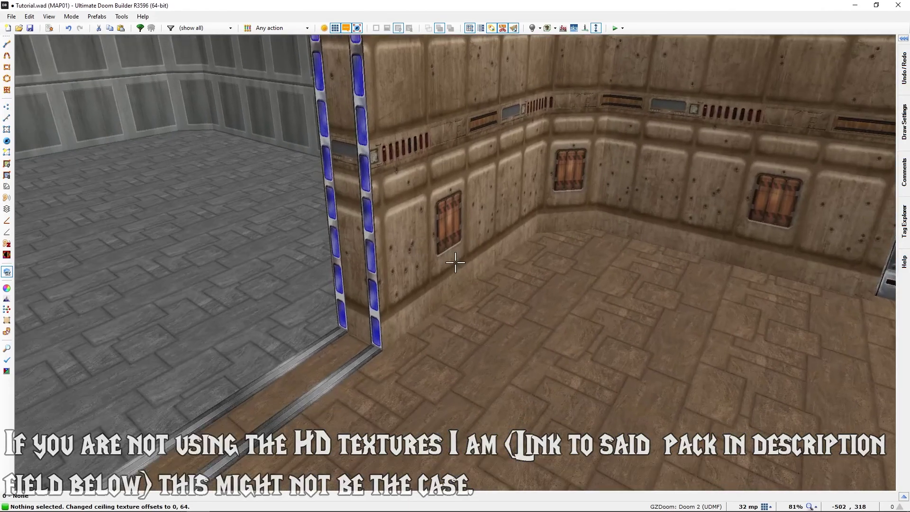
{"action": "key", "text": "s"}
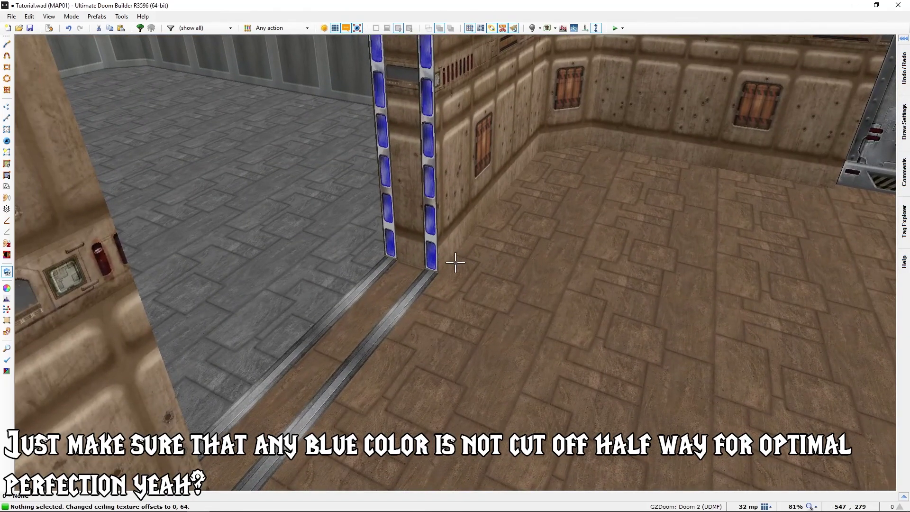
{"action": "key", "text": "f"}
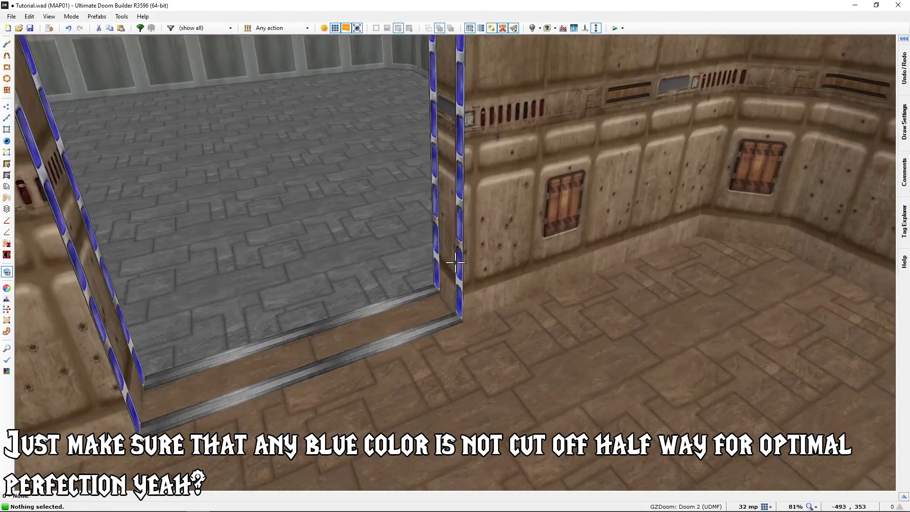
{"action": "key", "text": "e"}
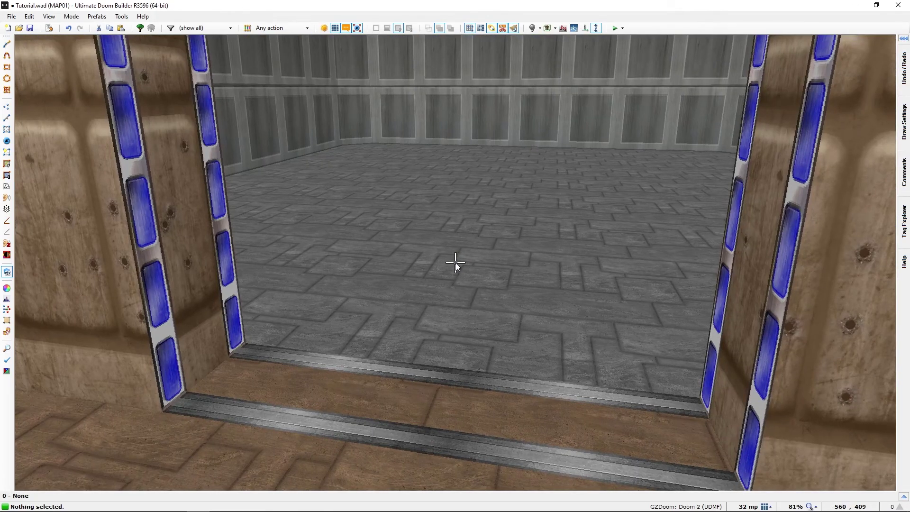
Turn the doorway's middle sector into a BIGDOOR2 door with DOORTRAK as its floor texture
{"action": "key", "text": "q"}
{"action": "scroll", "coordinate": [427, 268], "scroll_direction": "up", "scroll_amount": 8}
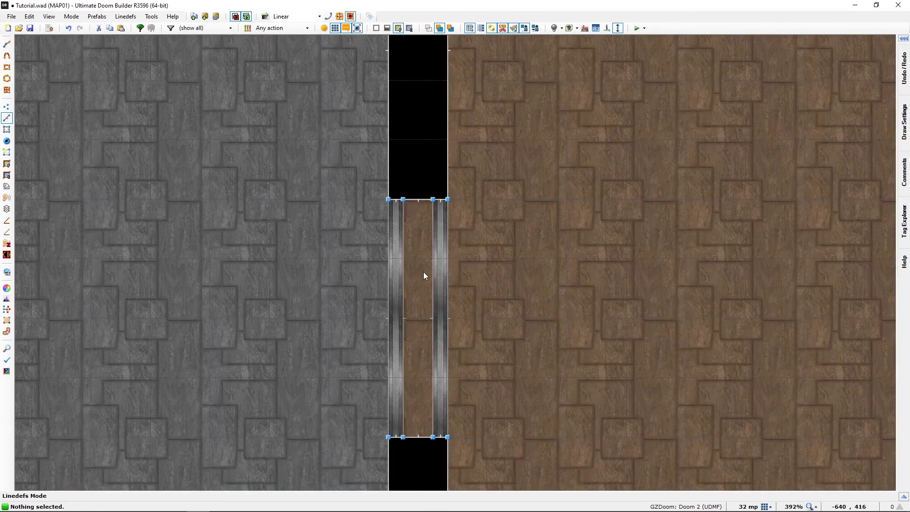
{"action": "key", "text": "s"}
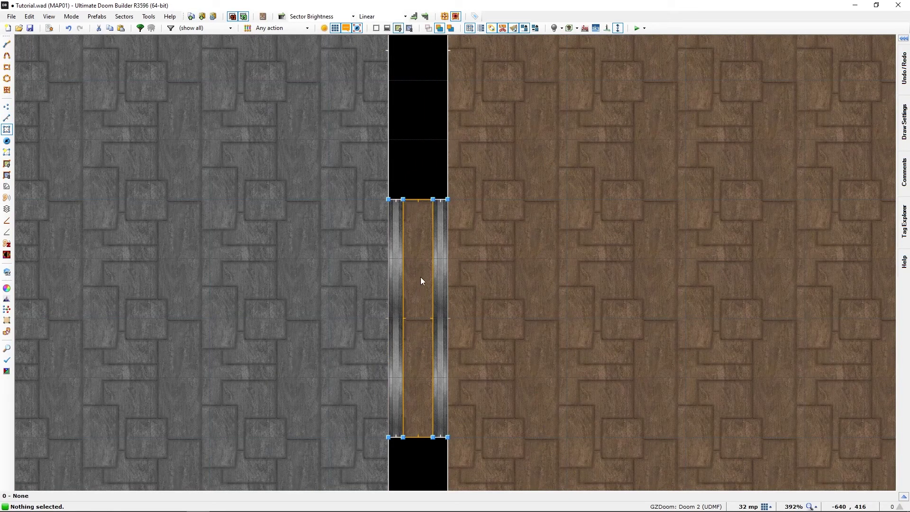
{"action": "left_click", "coordinate": [423, 319]}
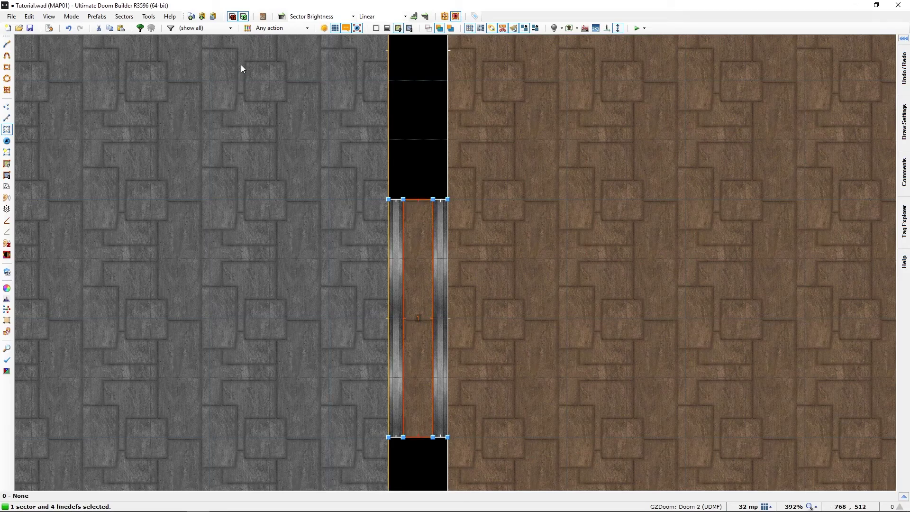
{"action": "left_click", "coordinate": [263, 17]}
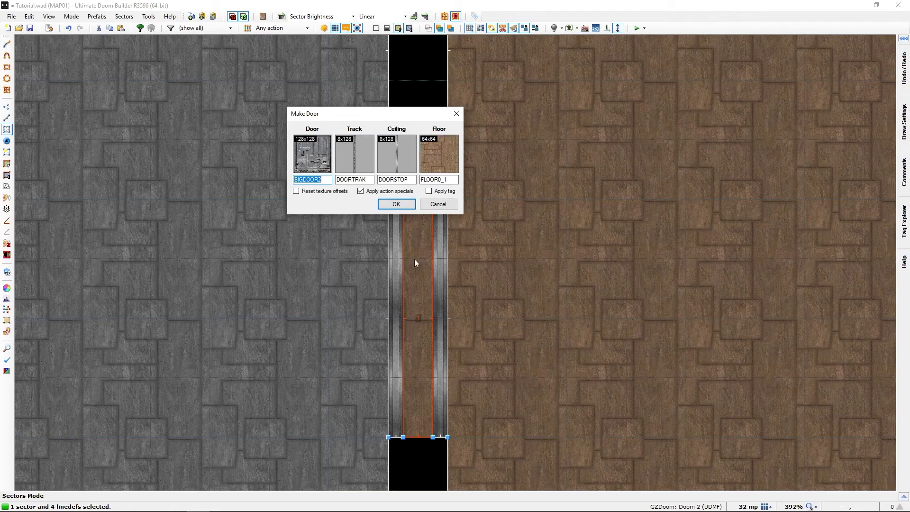
{"action": "left_click", "coordinate": [440, 160]}
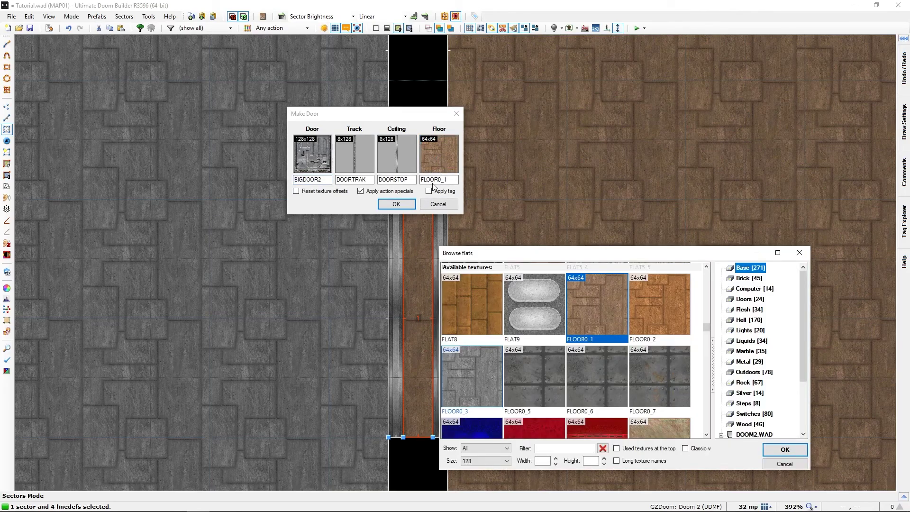
{"action": "left_click", "coordinate": [747, 300]}
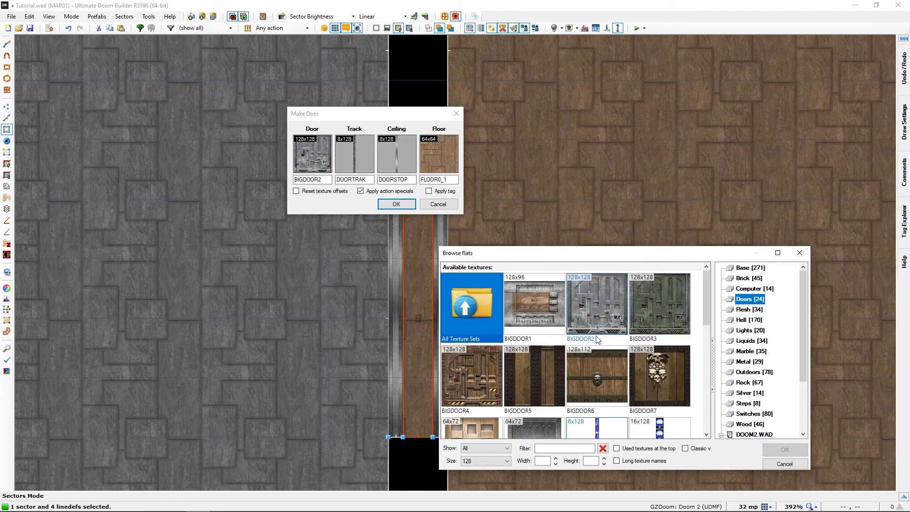
{"action": "scroll", "coordinate": [597, 340], "scroll_direction": "down", "scroll_amount": 1}
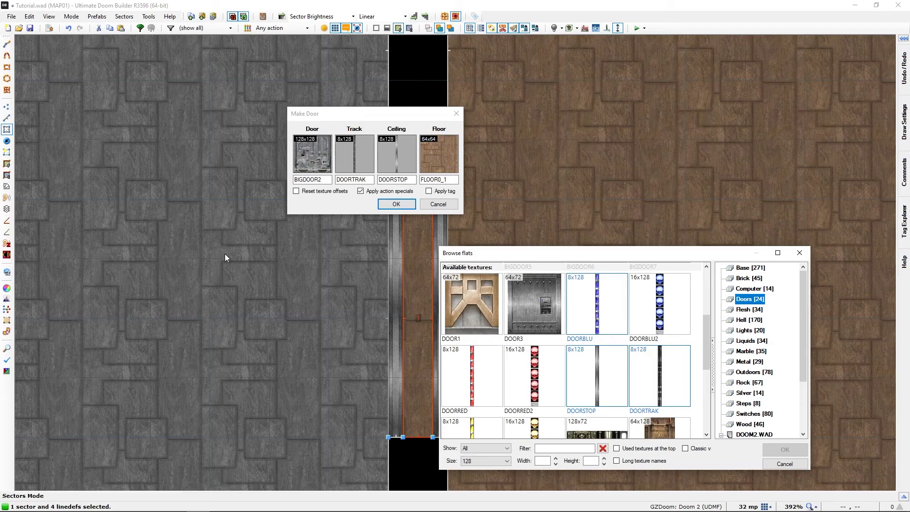
{"action": "left_click", "coordinate": [660, 377]}
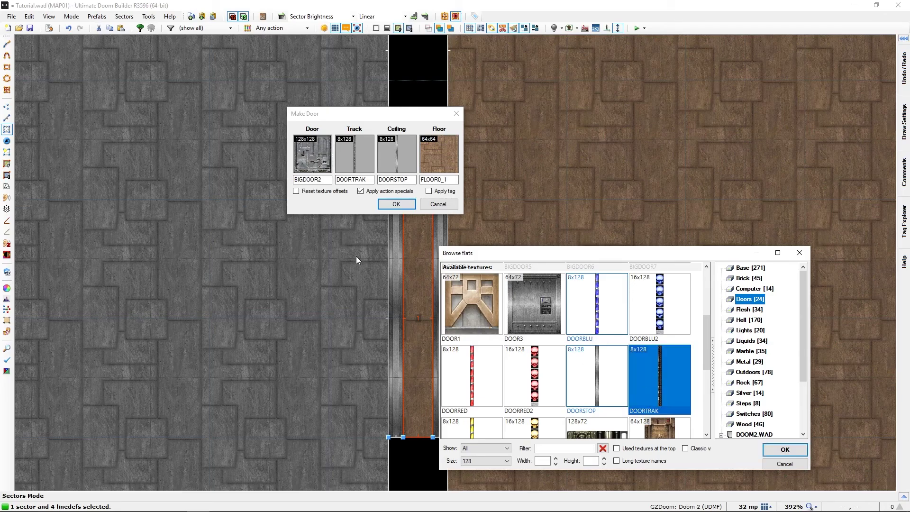
{"action": "left_click", "coordinate": [789, 453]}
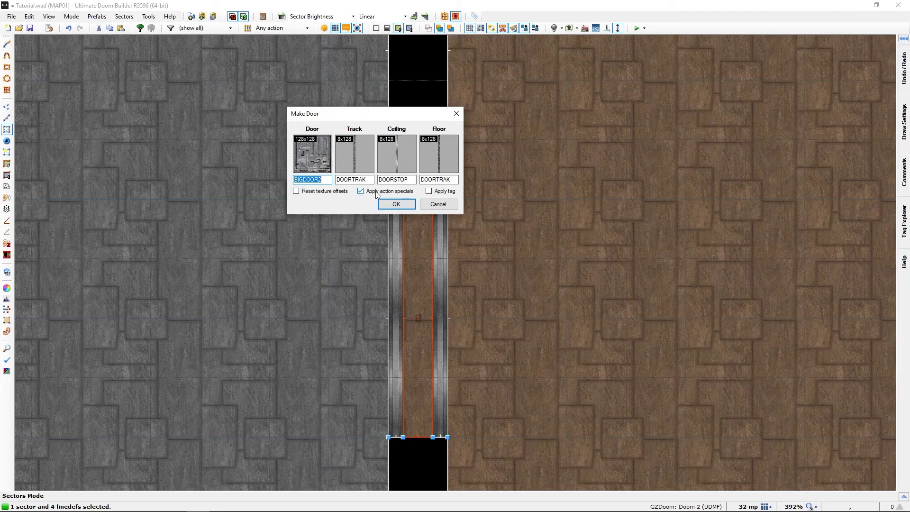
{"action": "left_click", "coordinate": [400, 206]}
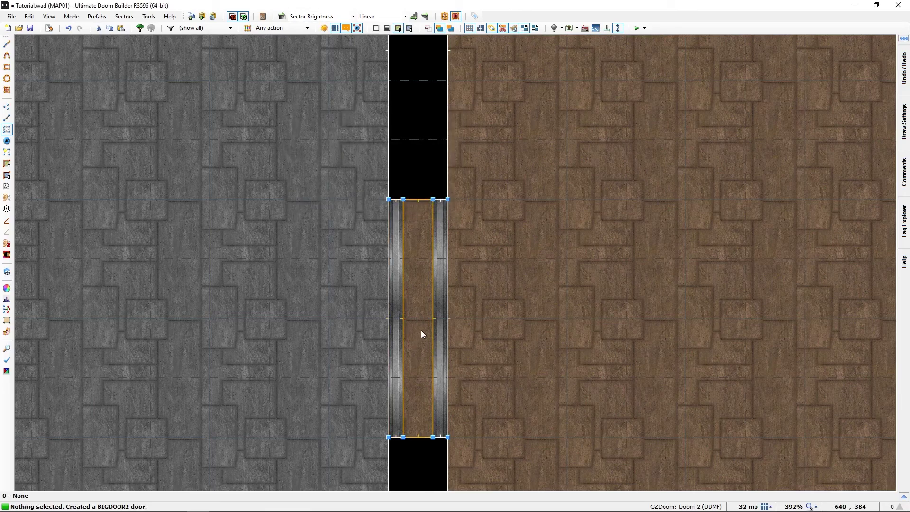
Inspect the new door from both the brown room and the grey room
{"action": "key", "text": "q"}
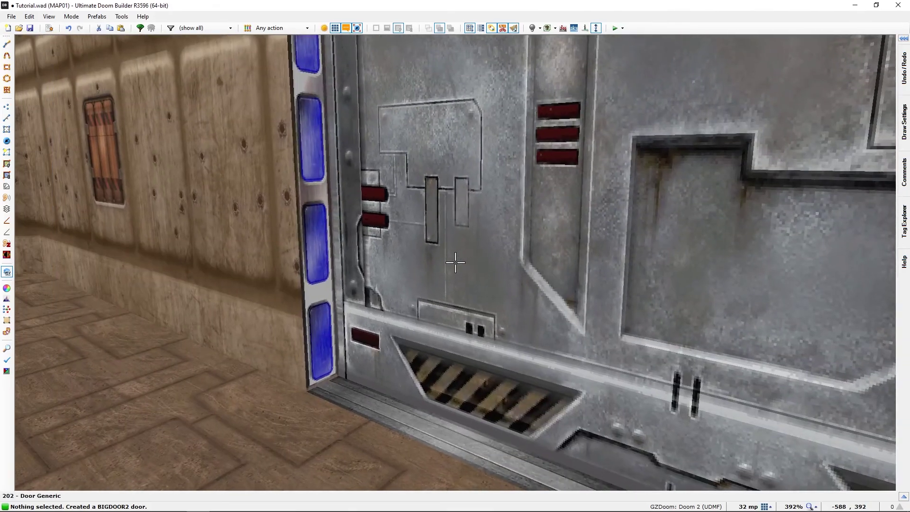
{"action": "key", "text": "f"}
{"action": "key", "text": "e"}
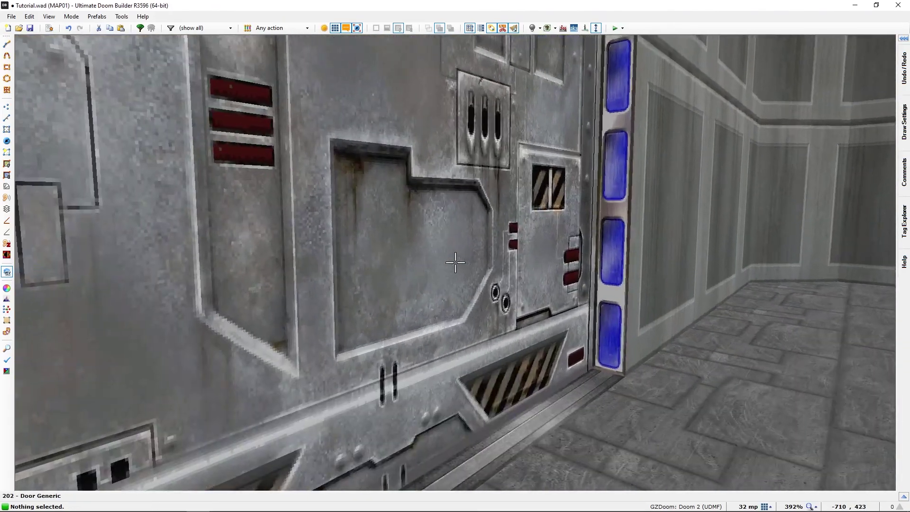
{"action": "key", "text": "q"}
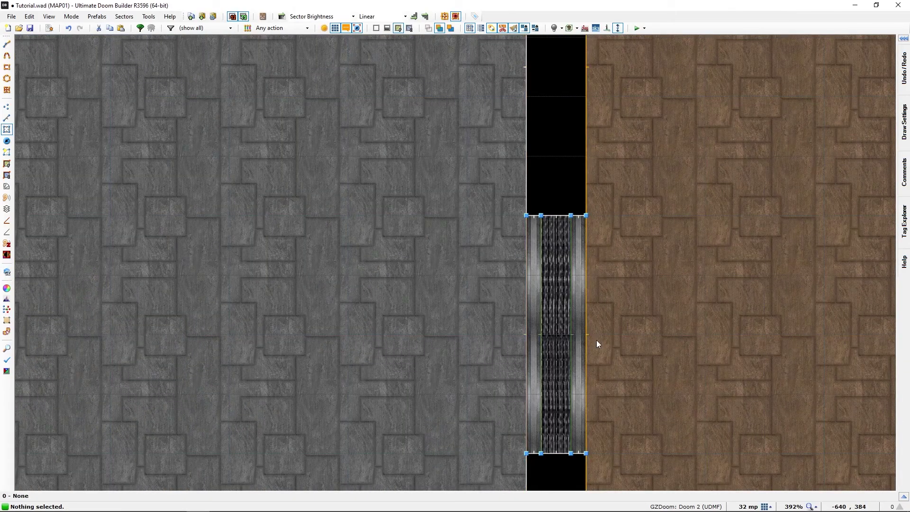
Set the lock number of the door's two long linedefs to Blue key card and review the setting on one of them
{"action": "key", "text": "l"}
{"action": "left_click", "coordinate": [543, 336]}
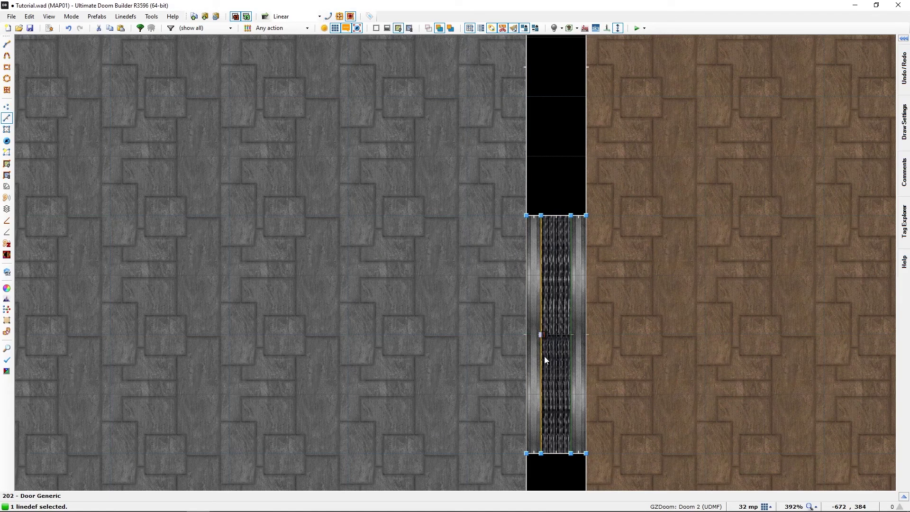
{"action": "left_click", "coordinate": [574, 349]}
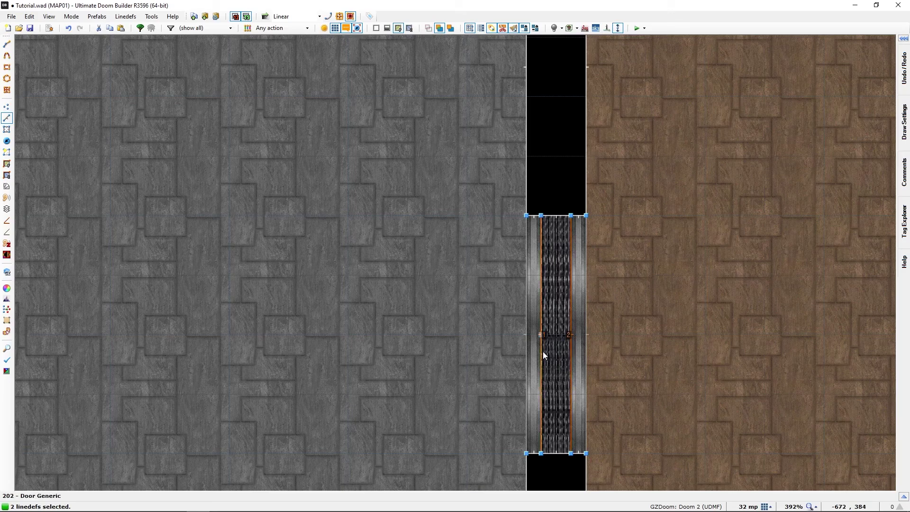
{"action": "right_click", "coordinate": [570, 347]}
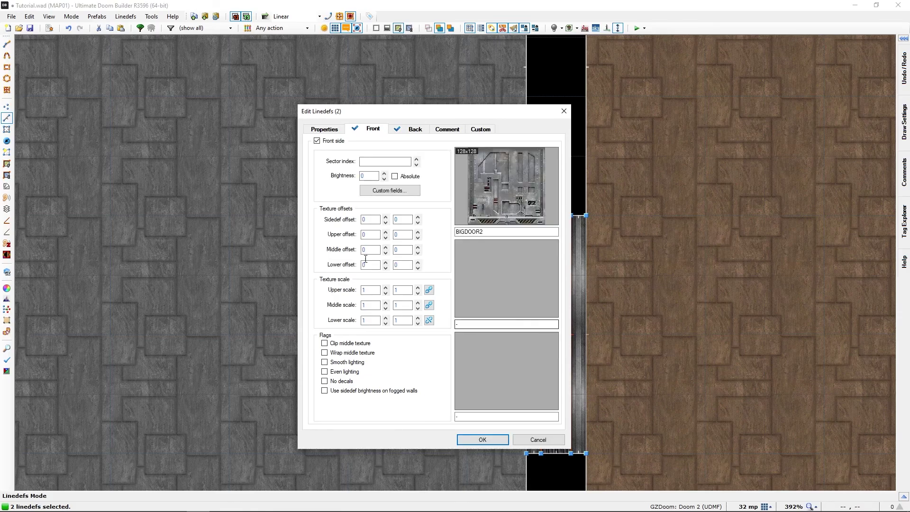
{"action": "left_click", "coordinate": [320, 131]}
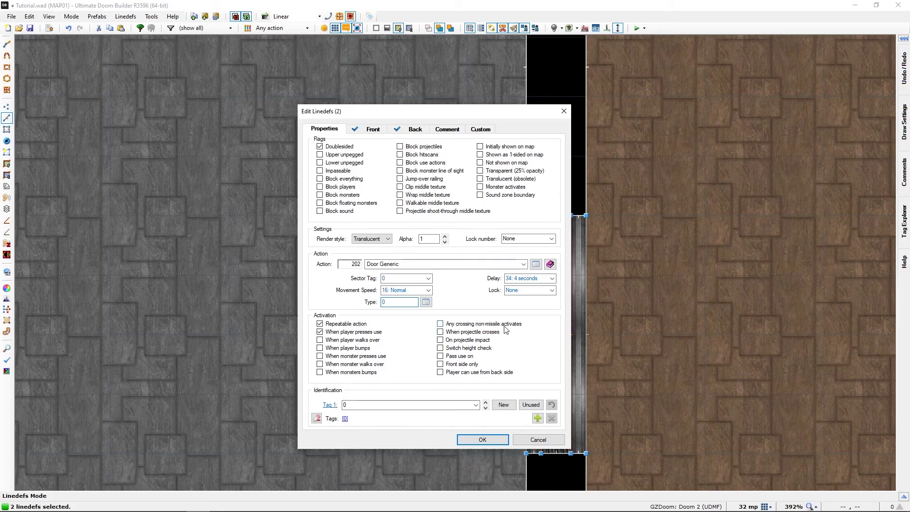
{"action": "left_click", "coordinate": [552, 239]}
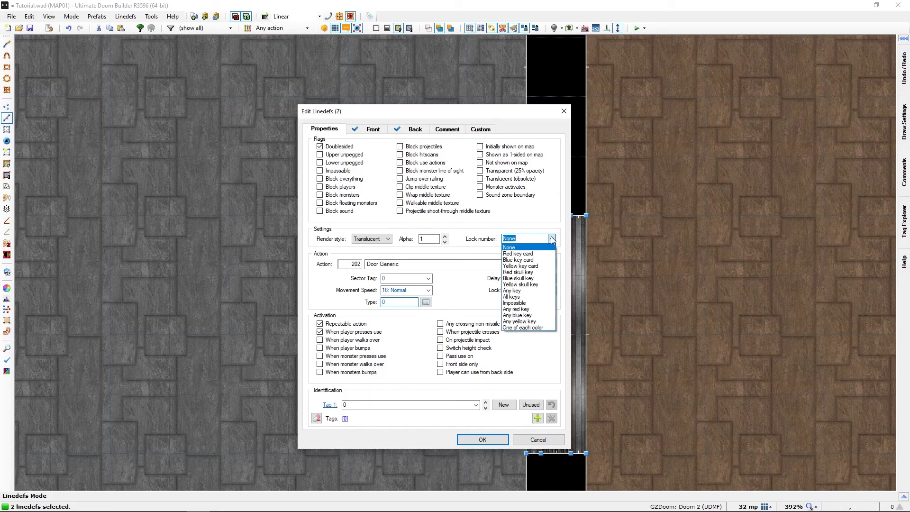
{"action": "left_click", "coordinate": [516, 260]}
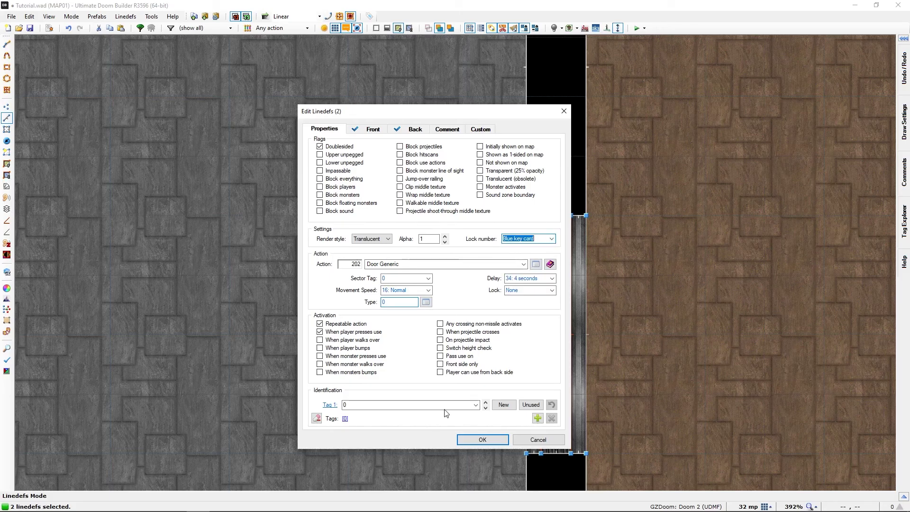
{"action": "left_click", "coordinate": [480, 440]}
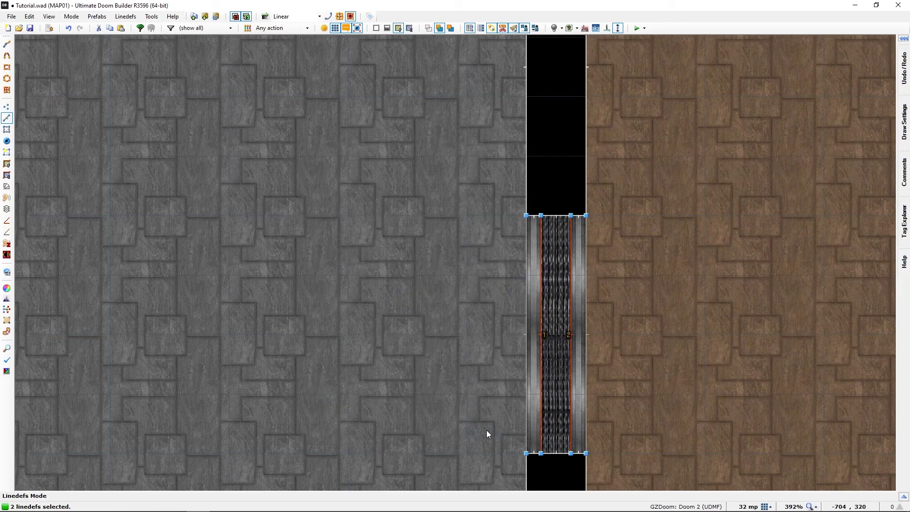
{"action": "left_click", "coordinate": [487, 421]}
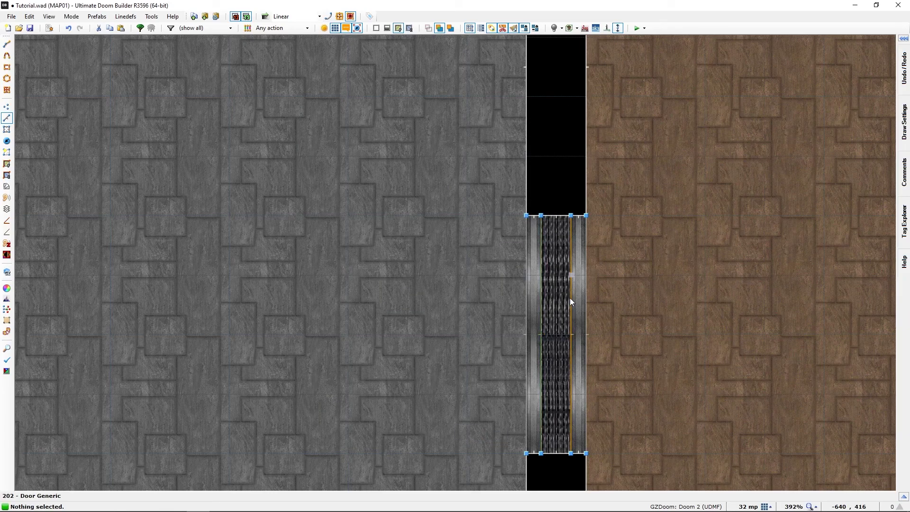
{"action": "right_click", "coordinate": [570, 332]}
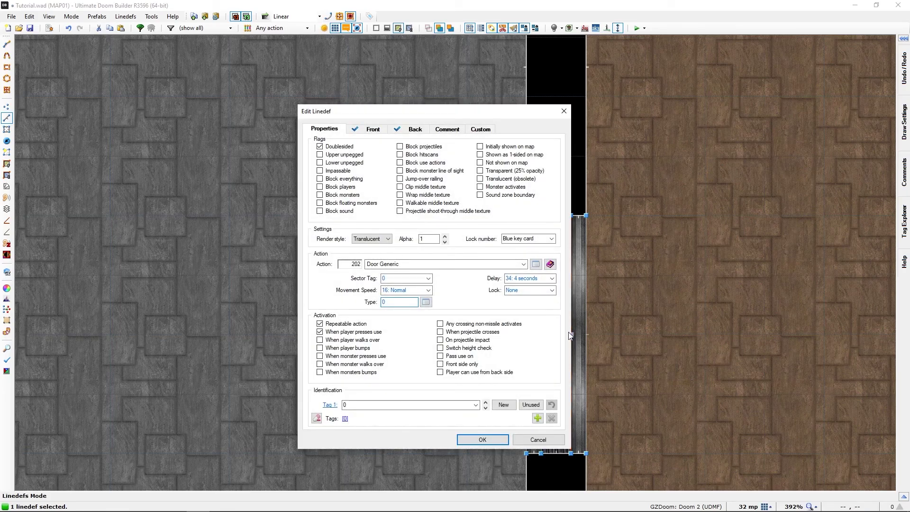
{"action": "left_click", "coordinate": [492, 441]}
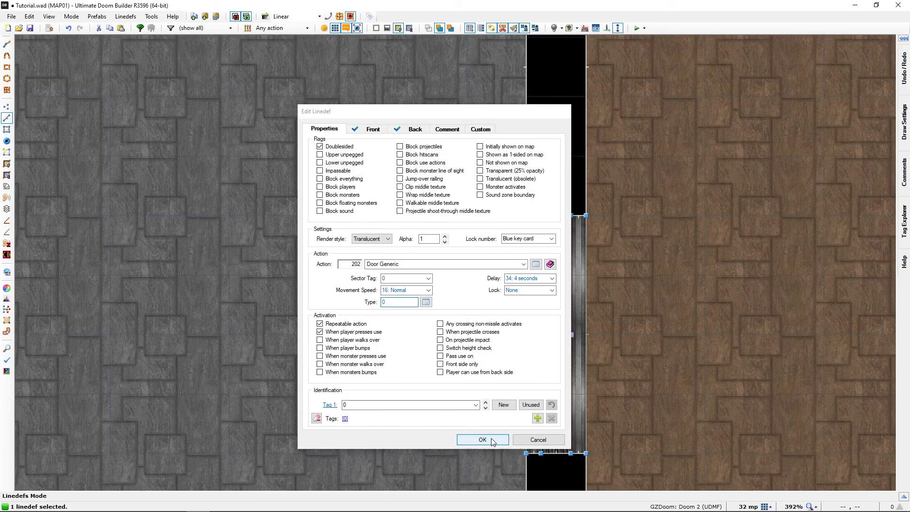
Place a Blue keycard at X -576, Y 576 in the northwest corner of the brown room containing the player start
{"action": "scroll", "coordinate": [622, 388], "scroll_direction": "down", "scroll_amount": 3}
{"action": "middle_click_drag", "start_coordinate": [622, 388], "coordinate": [362, 319]}
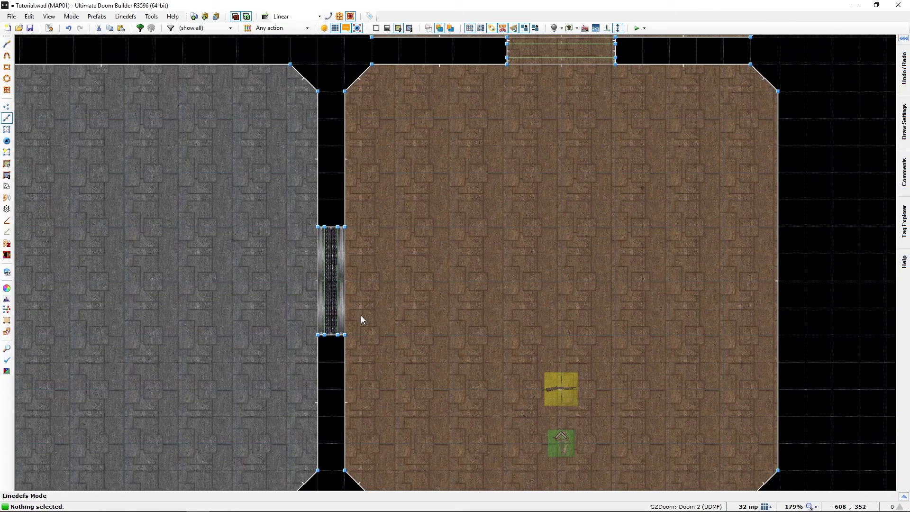
{"action": "key", "text": "t"}
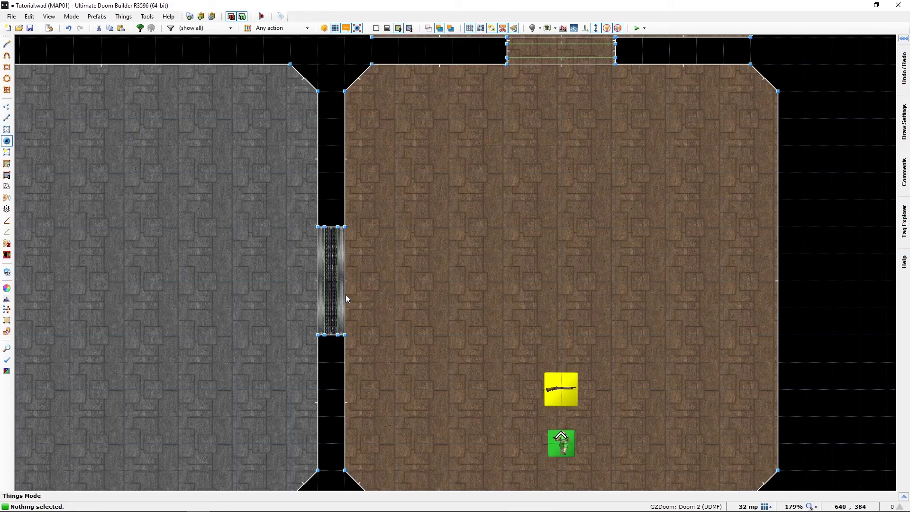
{"action": "right_click", "coordinate": [393, 124]}
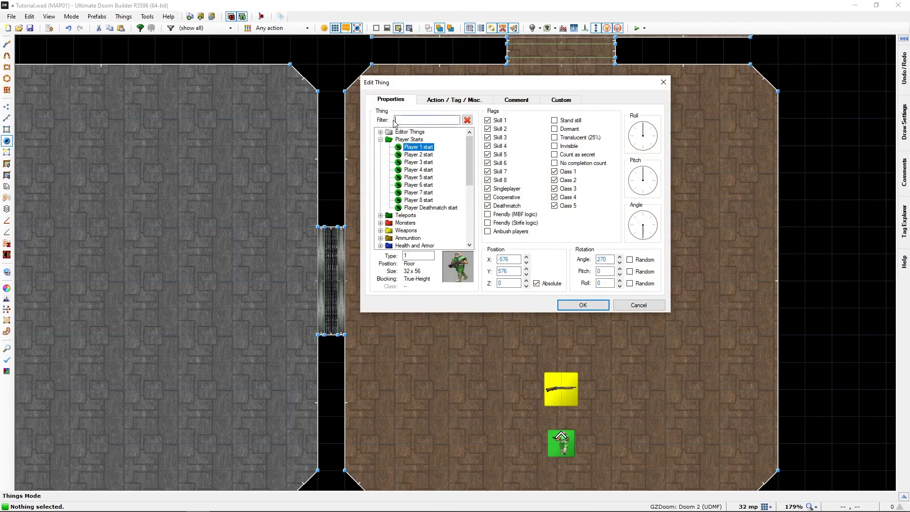
{"action": "left_click", "coordinate": [381, 140]}
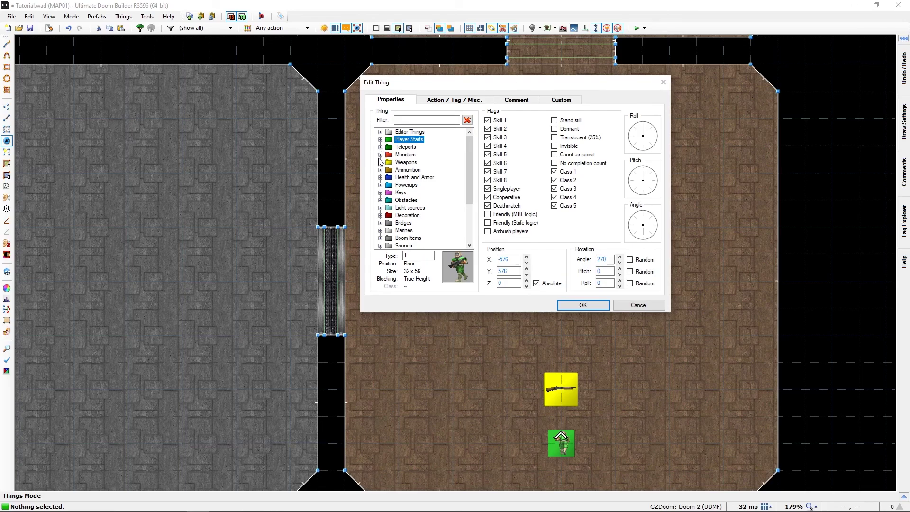
{"action": "left_click", "coordinate": [380, 192]}
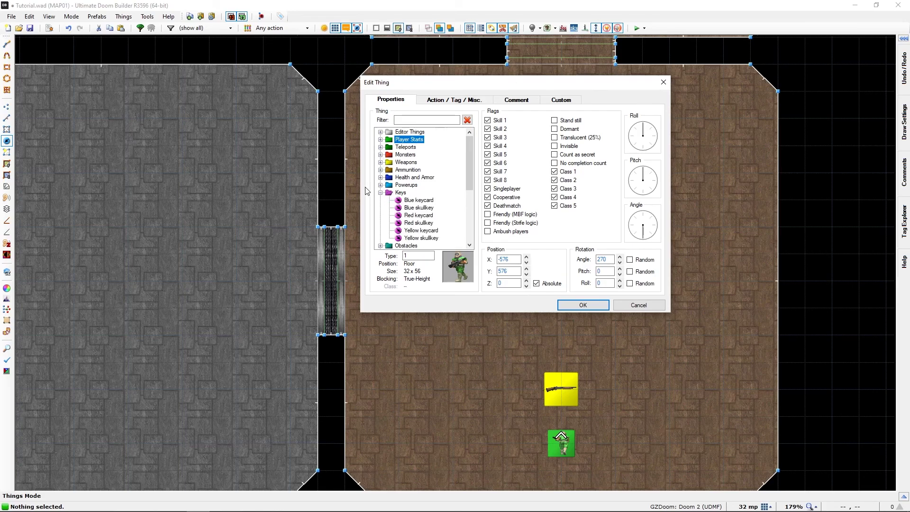
{"action": "left_click", "coordinate": [412, 204]}
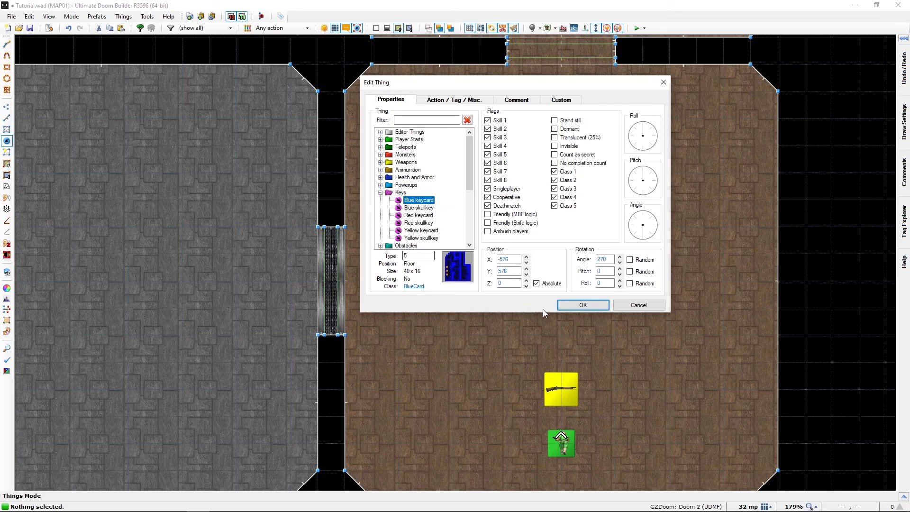
{"action": "left_click", "coordinate": [583, 305]}
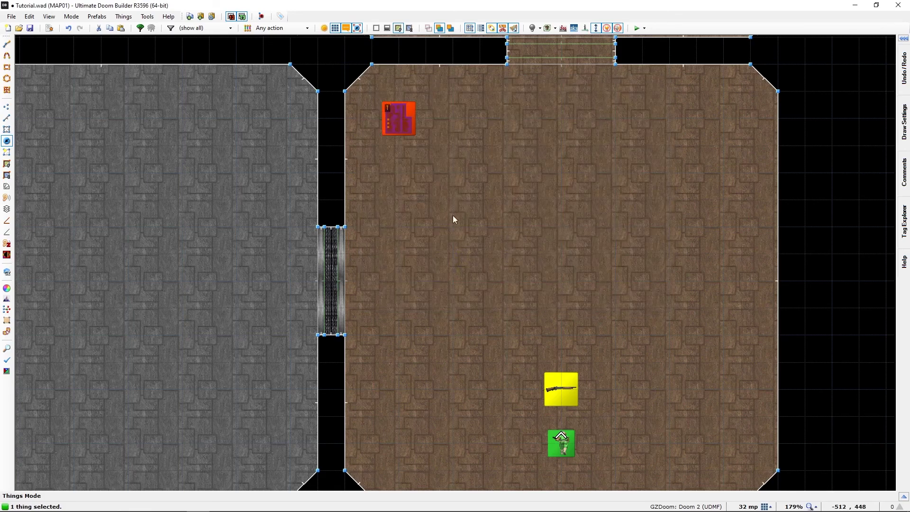
{"action": "left_click", "coordinate": [446, 172]}
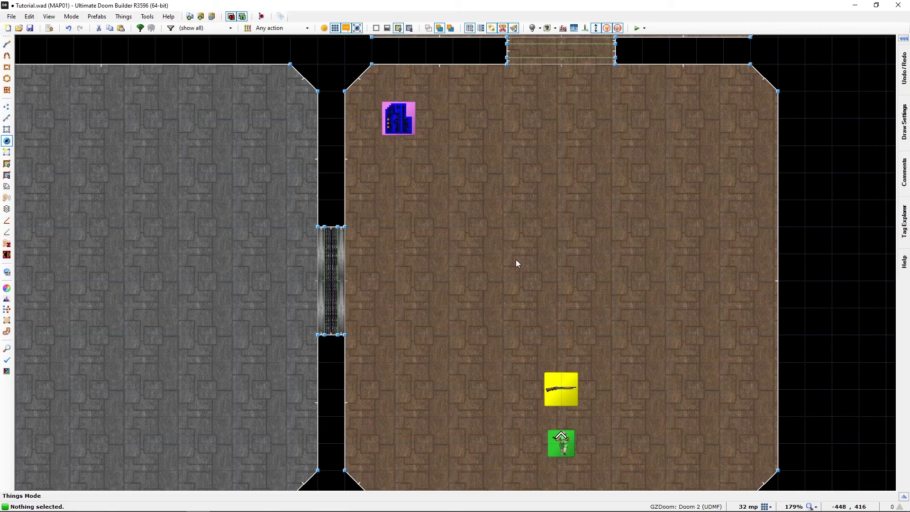
{"action": "key", "text": "Home"}
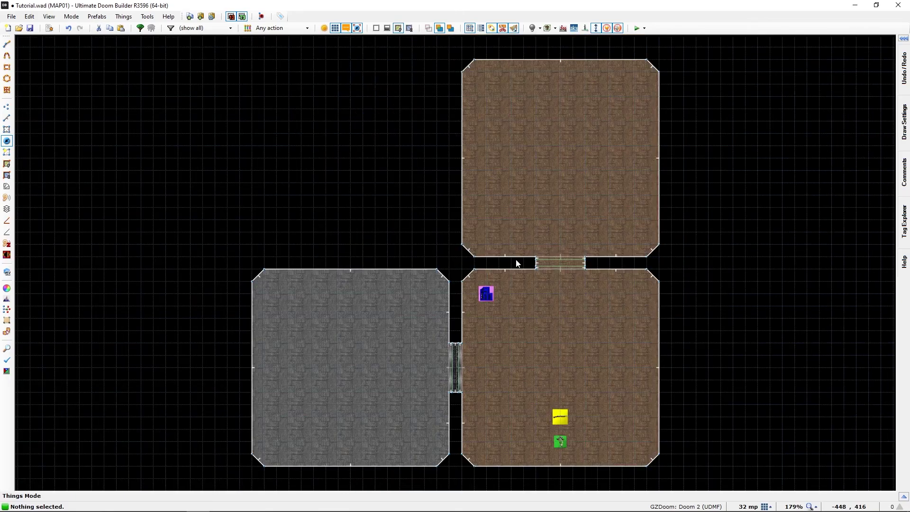